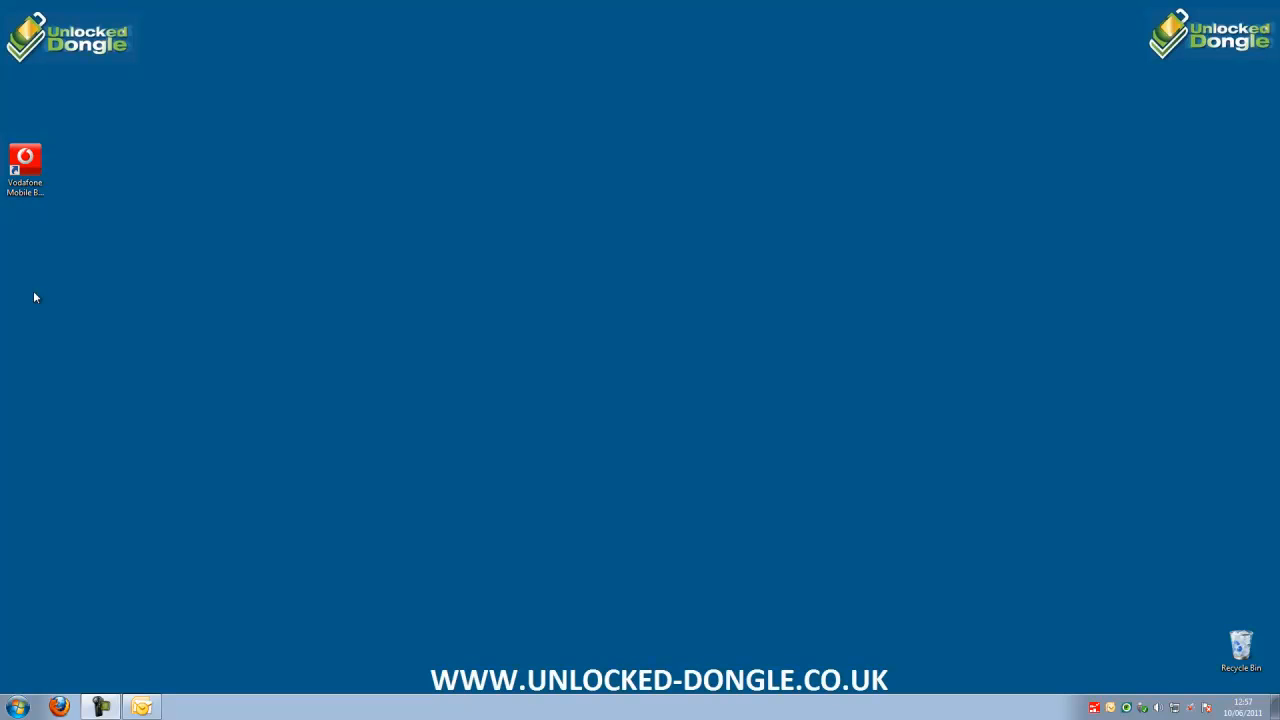
Open Vodafone Mobile Broadband from the desktop, close its window and exit the program completely.
{"action": "double_click", "coordinate": [25, 175]}
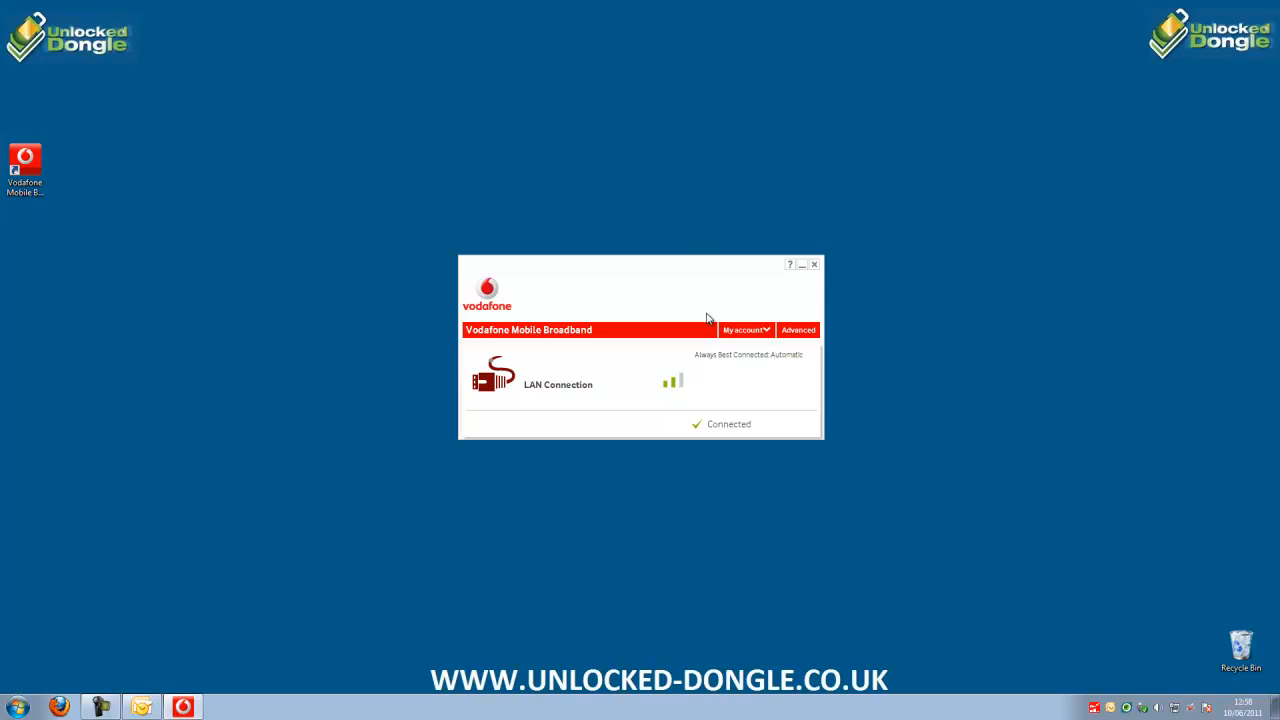
{"action": "left_click", "coordinate": [814, 264]}
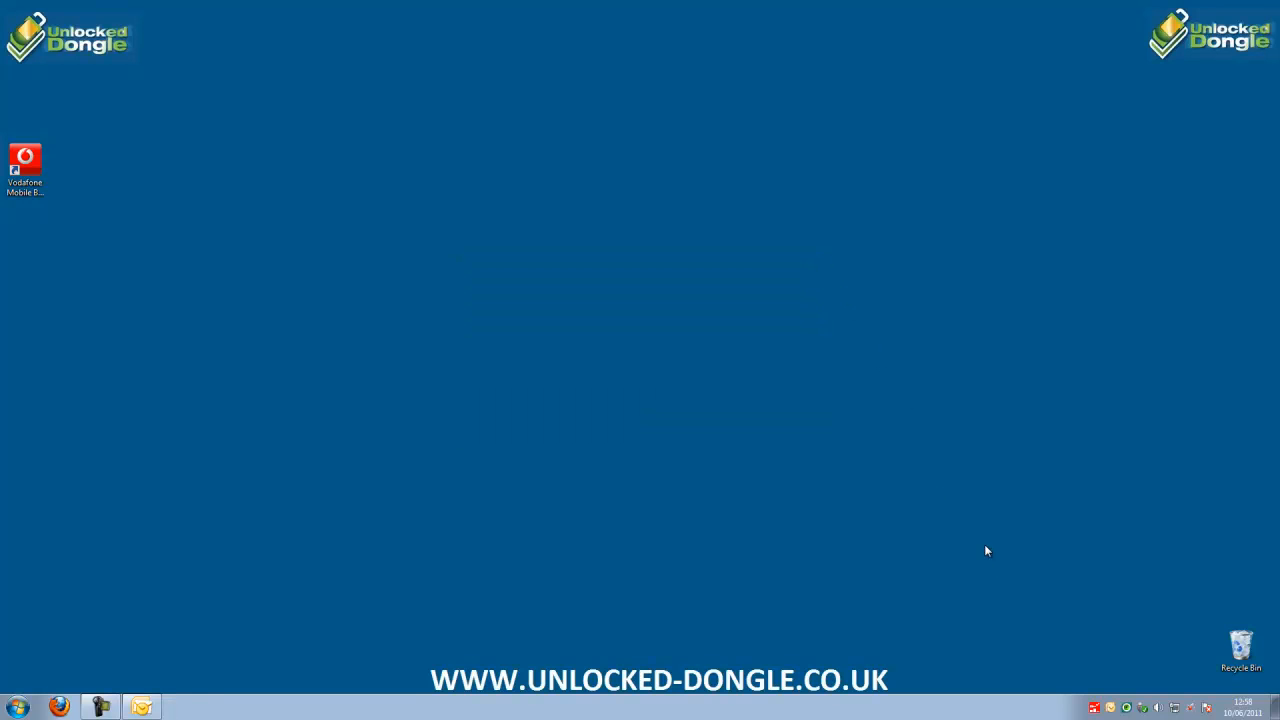
{"action": "right_click", "coordinate": [1095, 708]}
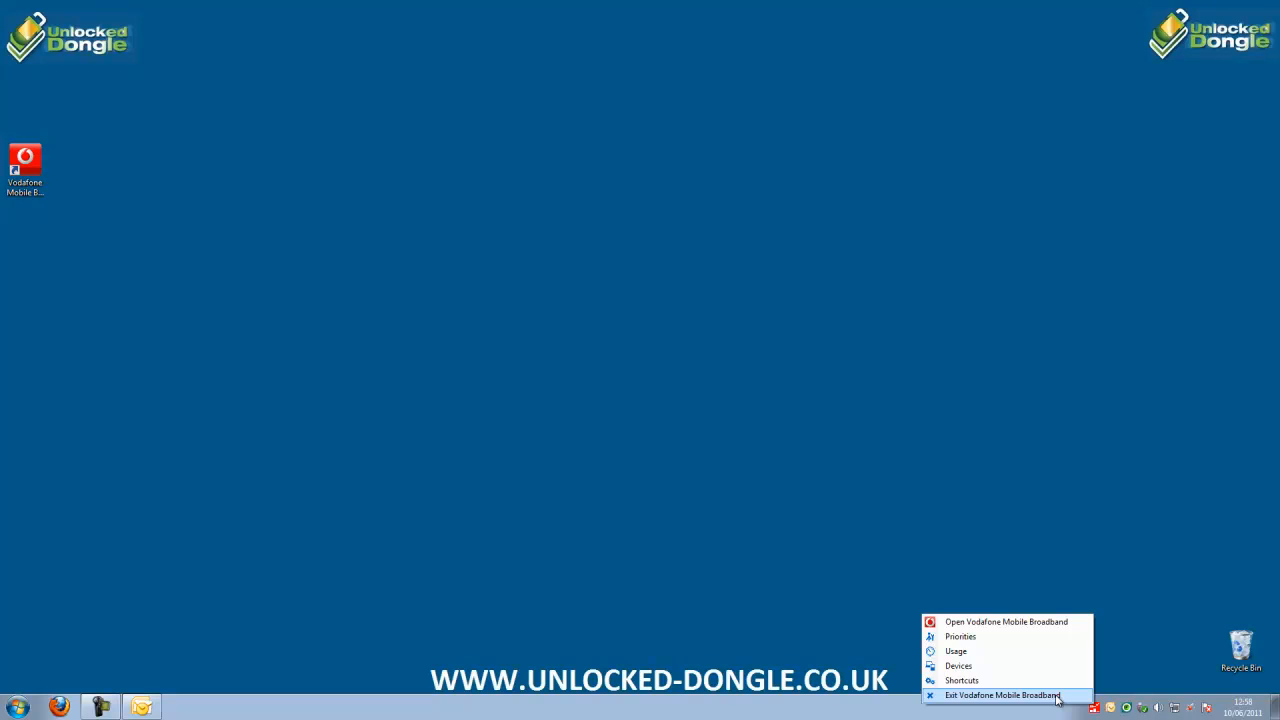
{"action": "left_click", "coordinate": [1002, 695]}
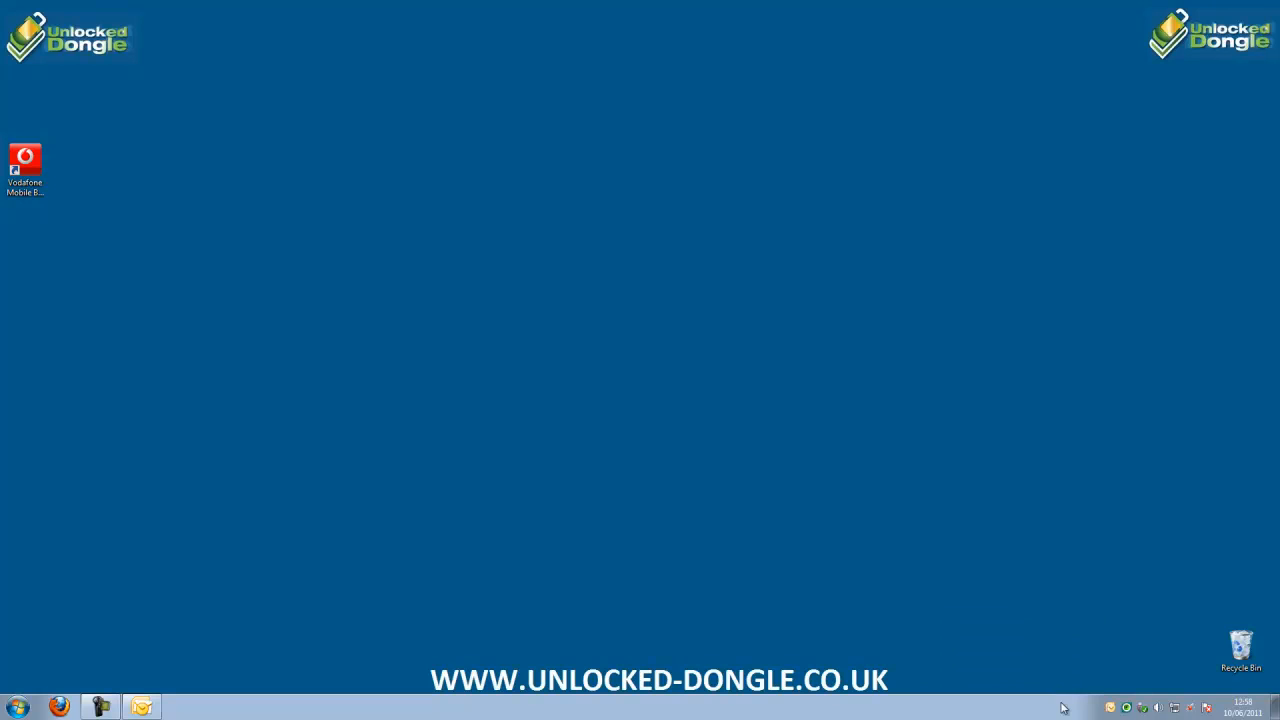
Switch to Outlook, open the "Your Modem Unlocking Software Order" email and save unlocker.zip from its download link.
{"action": "left_click", "coordinate": [143, 707]}
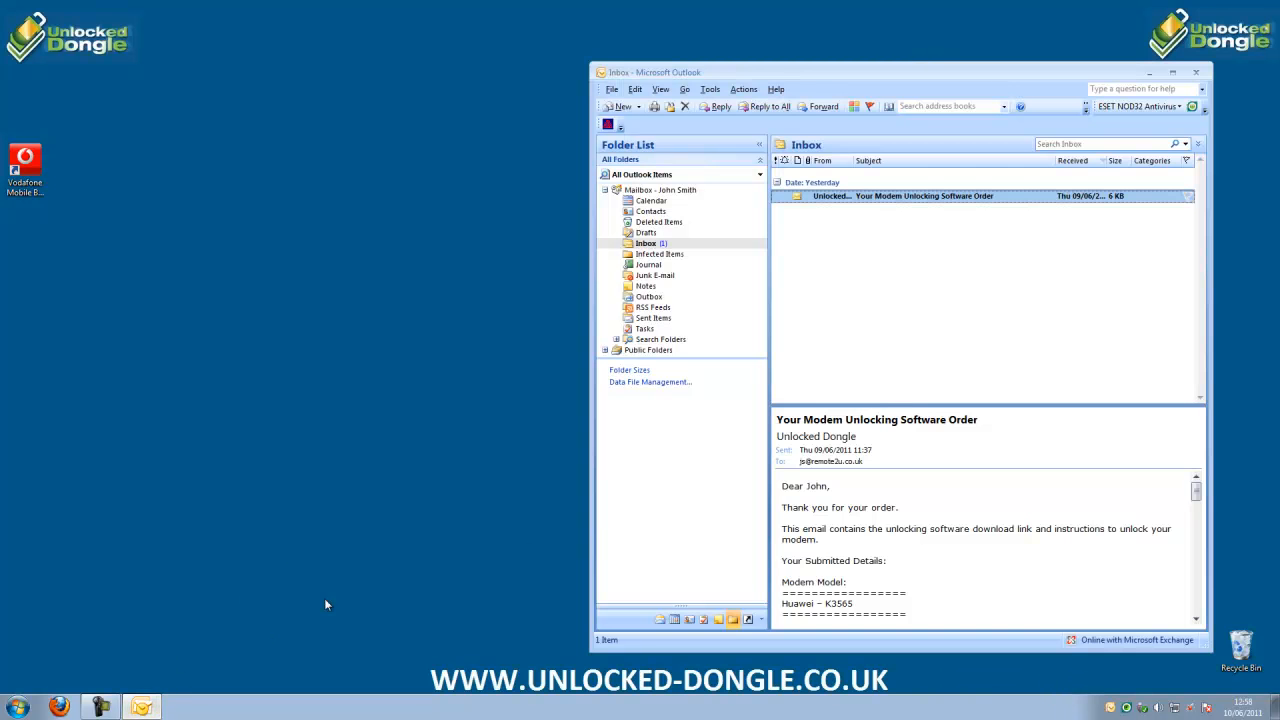
{"action": "double_click", "coordinate": [818, 196]}
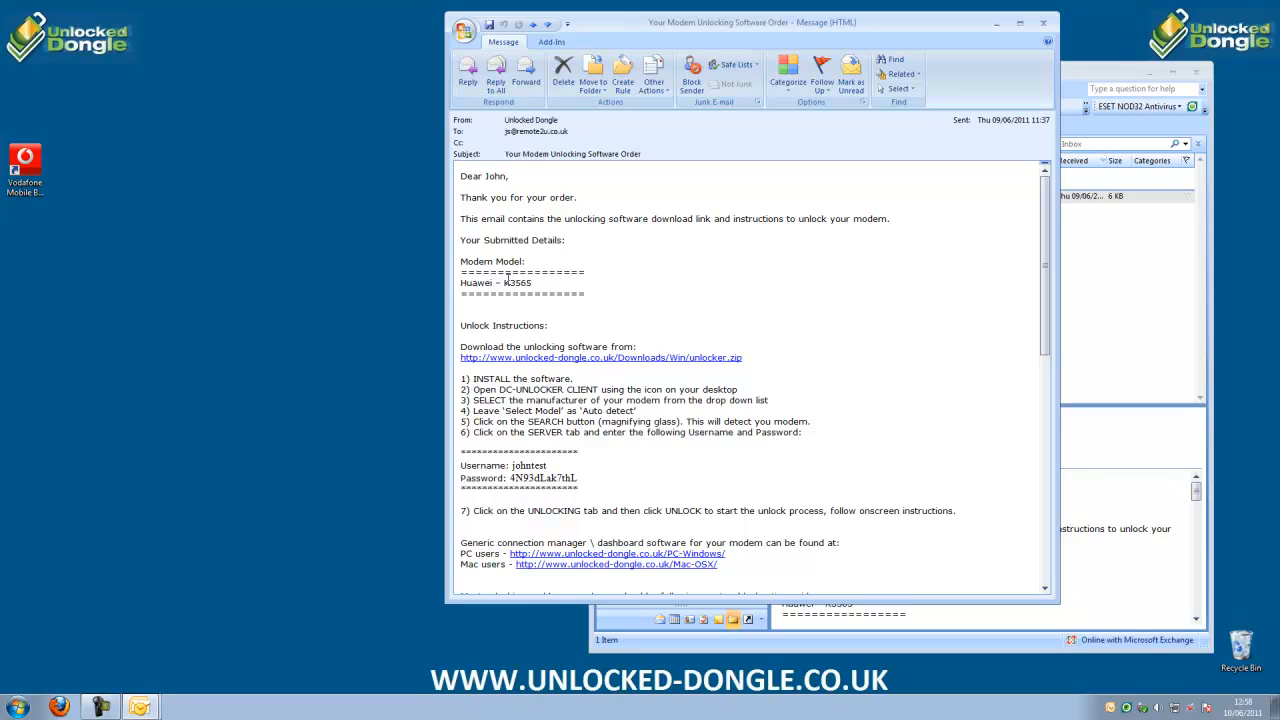
{"action": "left_click_drag", "start_coordinate": [504, 283], "coordinate": [534, 284]}
{"action": "left_click", "coordinate": [686, 359]}
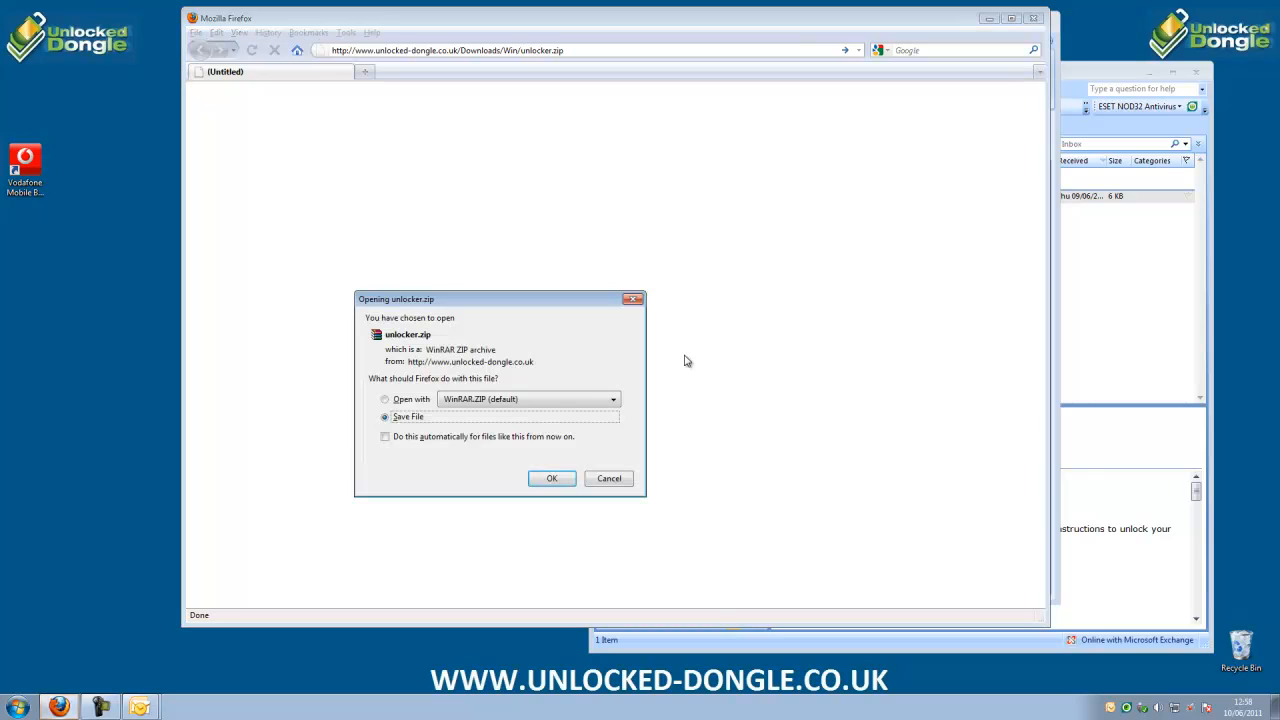
{"action": "left_click", "coordinate": [551, 478]}
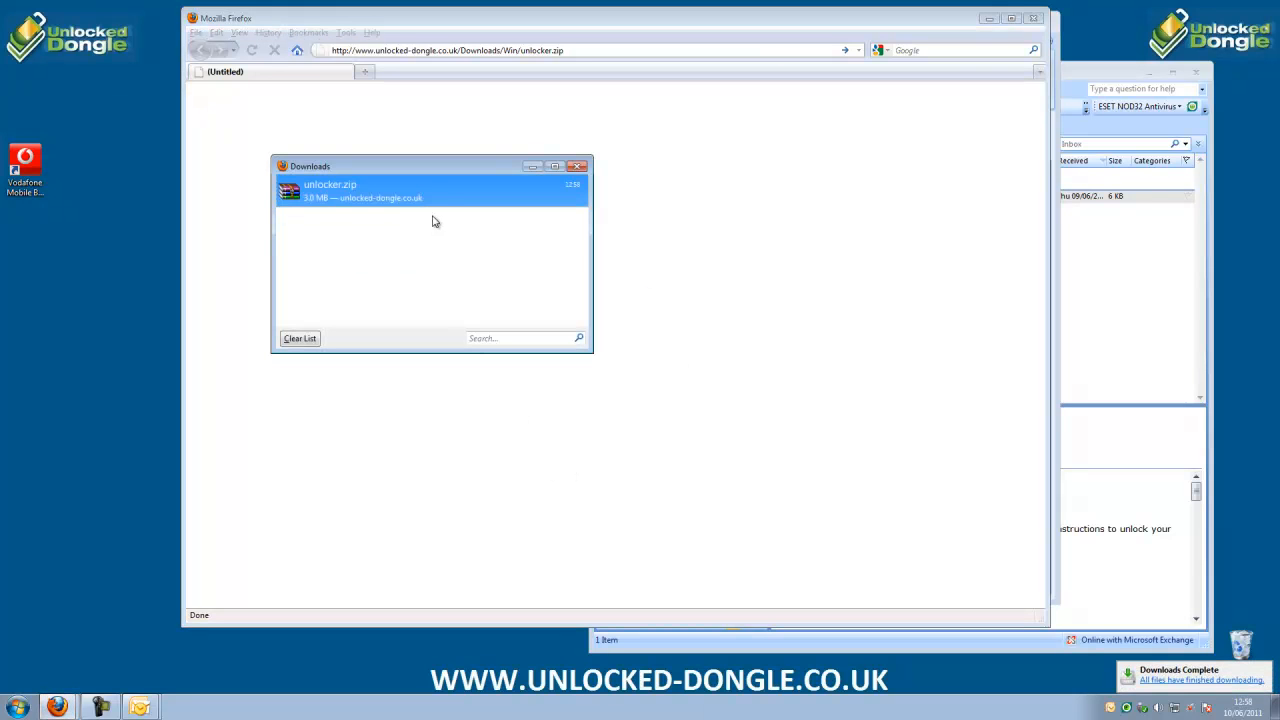
Open the downloaded unlocker.zip and install DC-Unlocker Client from it into C:\Program Files\DC-Unlocker.
{"action": "right_click", "coordinate": [428, 192]}
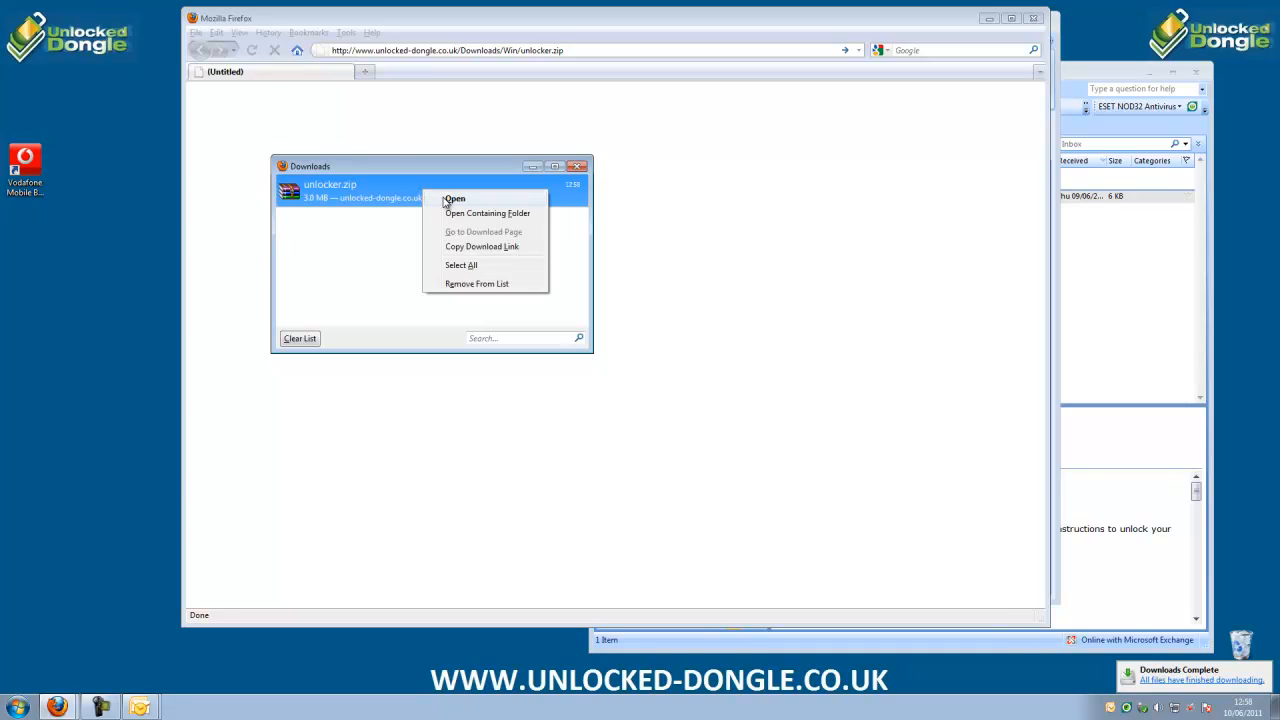
{"action": "left_click", "coordinate": [444, 200]}
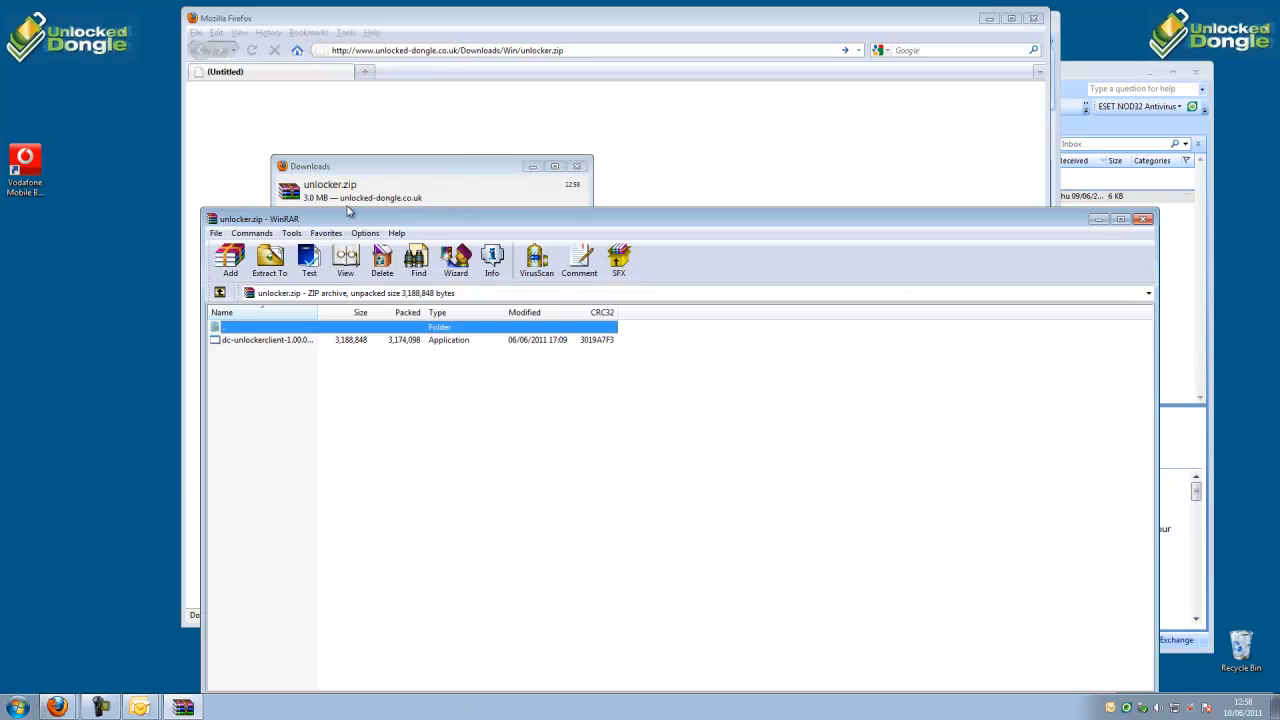
{"action": "double_click", "coordinate": [248, 342]}
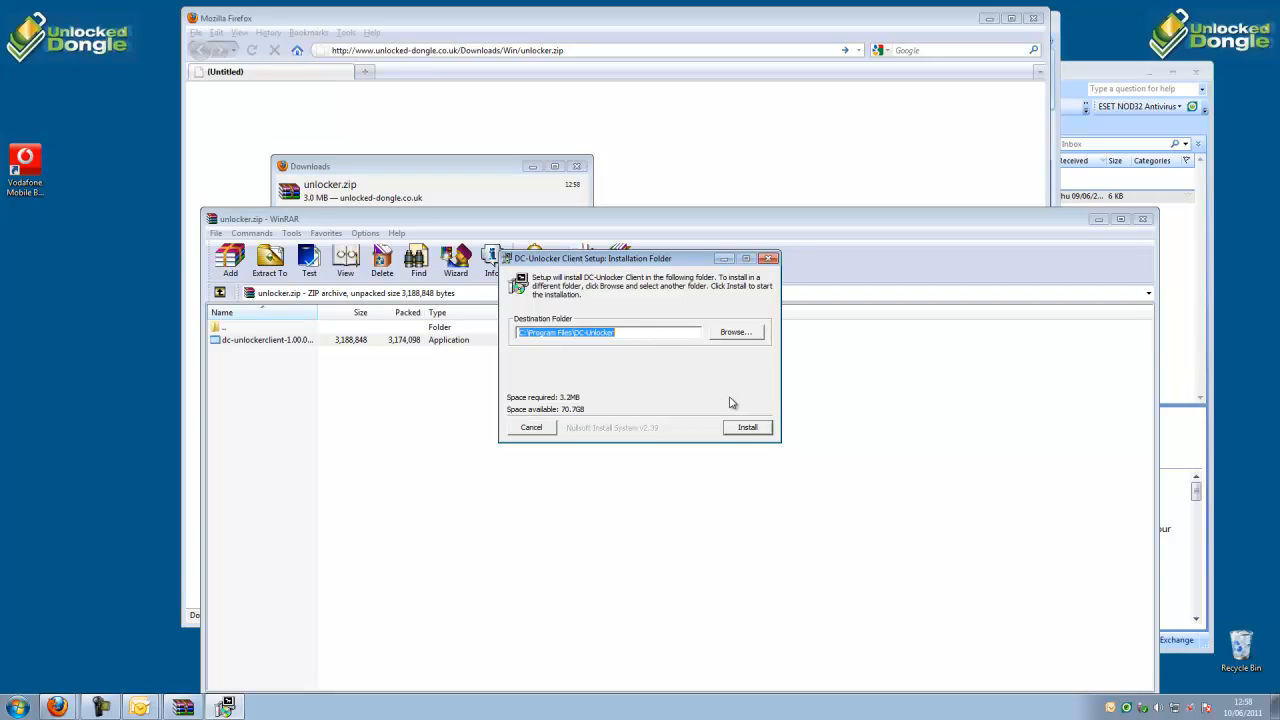
{"action": "left_click", "coordinate": [748, 428]}
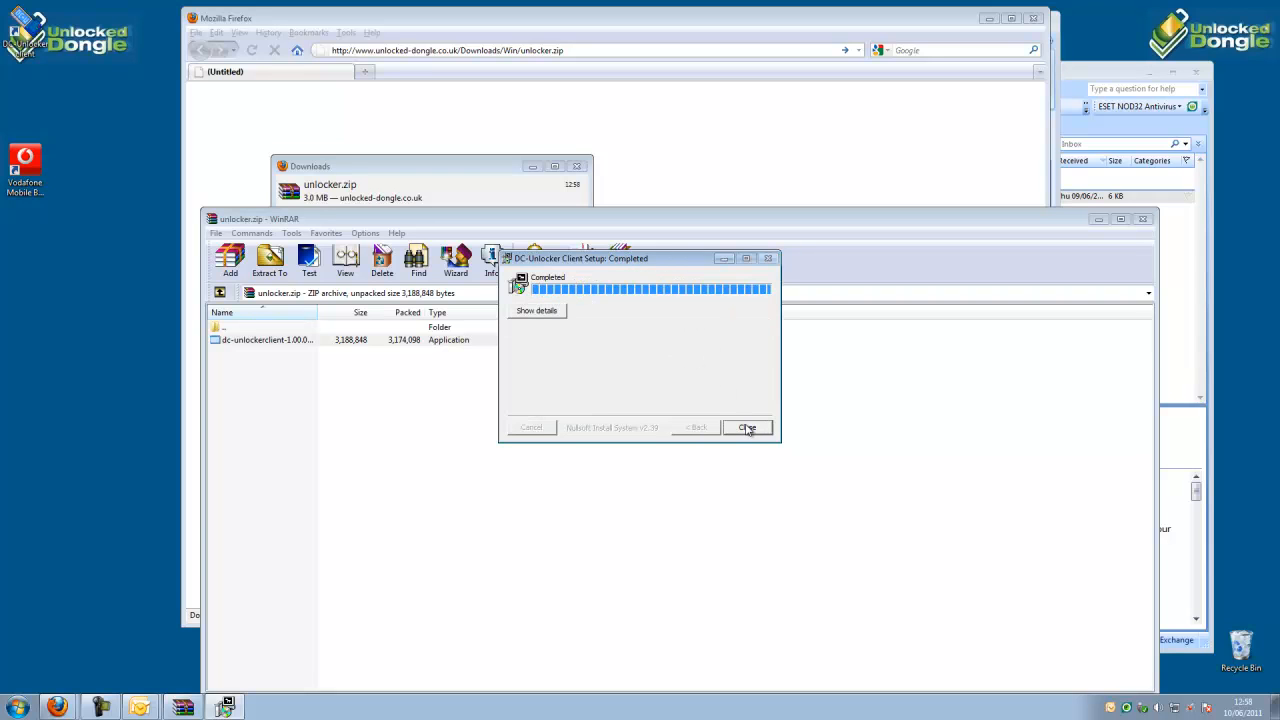
{"action": "left_click", "coordinate": [748, 428]}
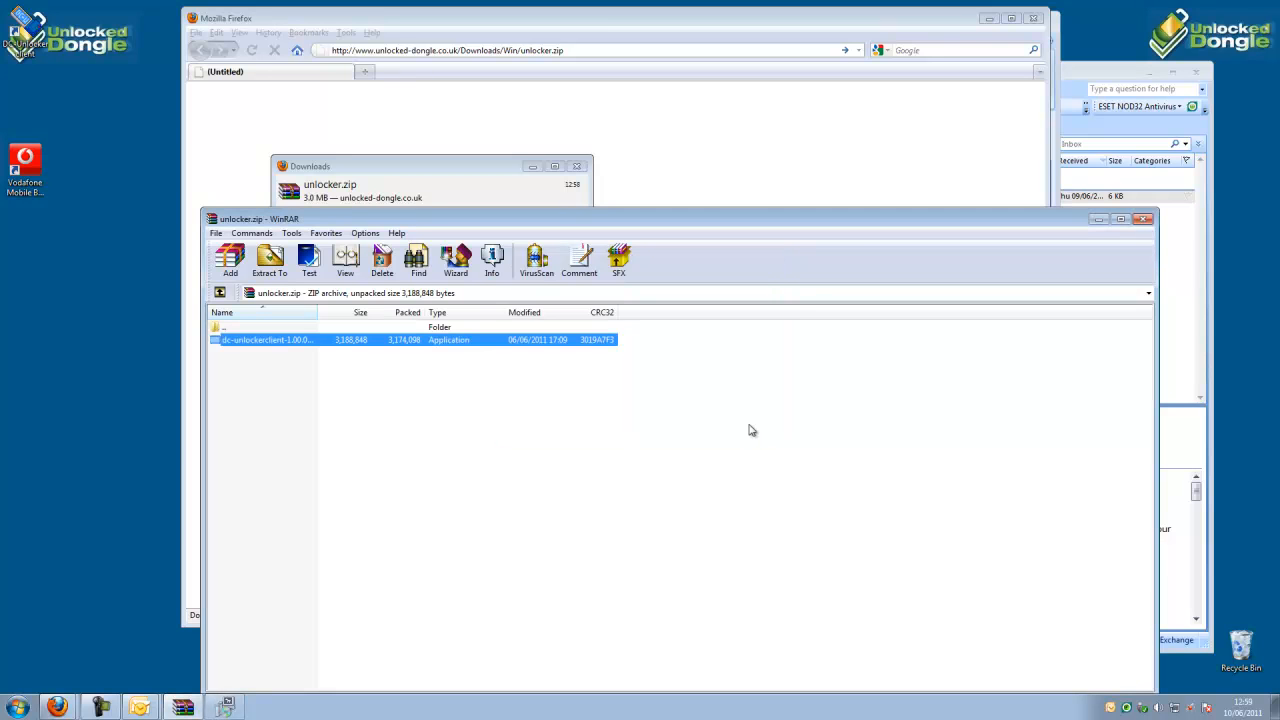
Close the archive, Downloads and Firefox windows, and move the DC-Unlocker client shortcut to just above the Vodafone shortcut.
{"action": "left_click", "coordinate": [1143, 219]}
{"action": "left_click", "coordinate": [577, 166]}
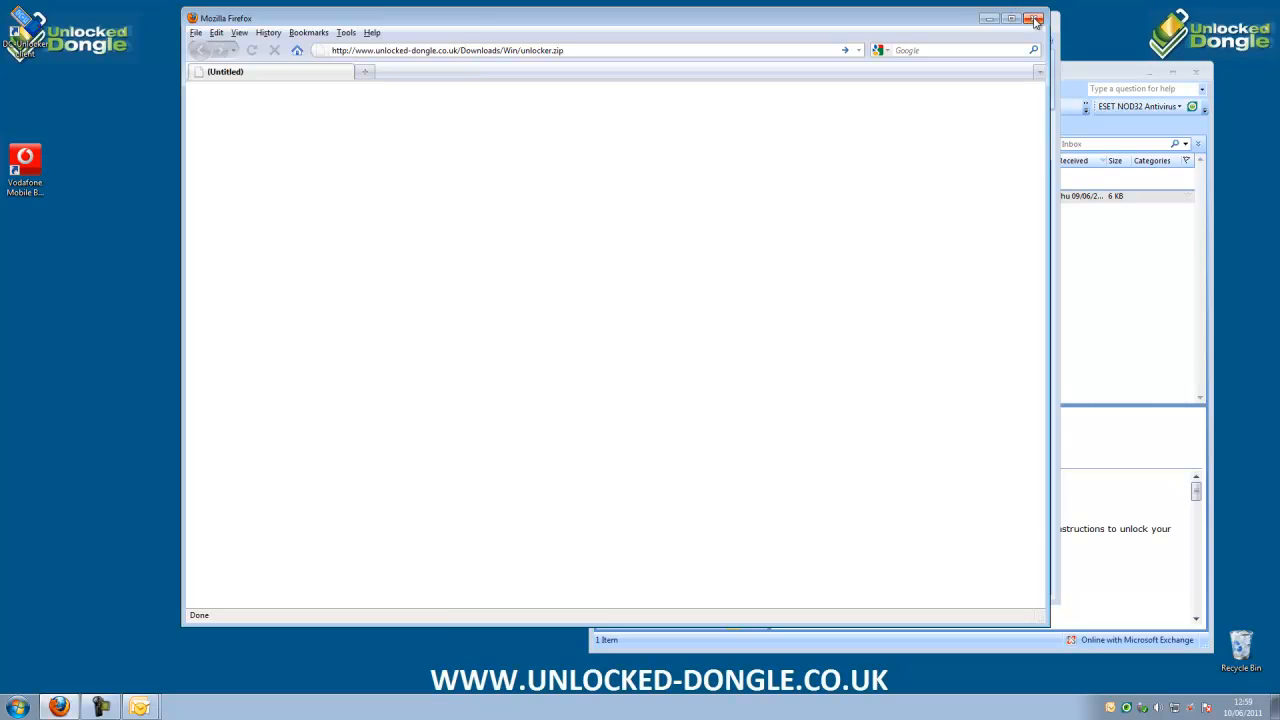
{"action": "left_click", "coordinate": [1033, 20]}
{"action": "left_click_drag", "start_coordinate": [24, 38], "coordinate": [30, 96]}
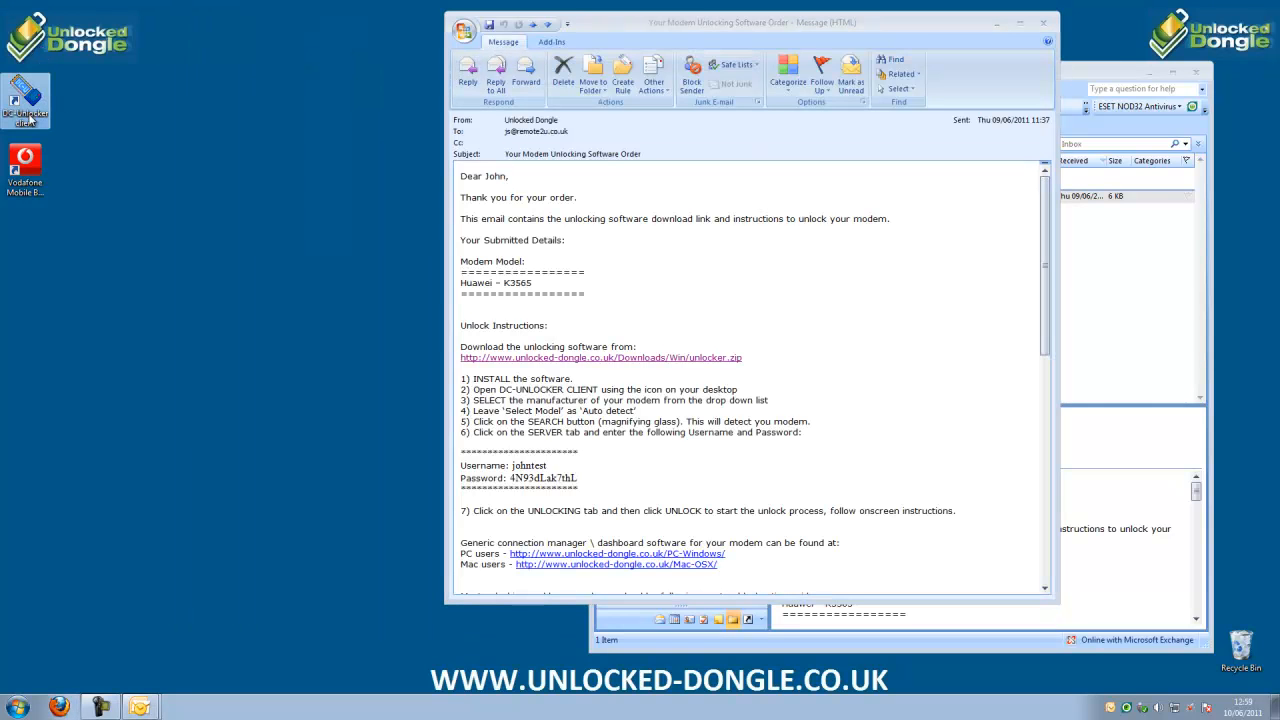
Launch DC-Unlocker client, place its window beside the order email and highlight the modem manufacturer in the email.
{"action": "double_click", "coordinate": [30, 100]}
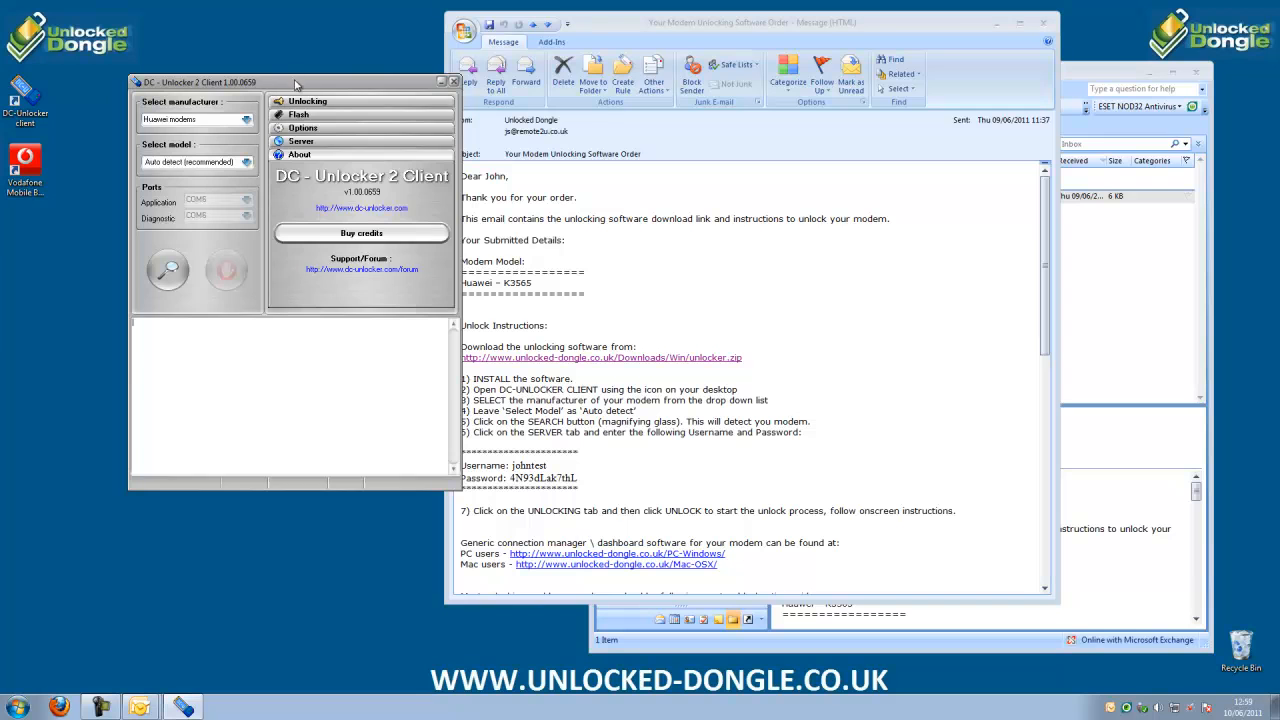
{"action": "left_click_drag", "start_coordinate": [296, 84], "coordinate": [273, 93]}
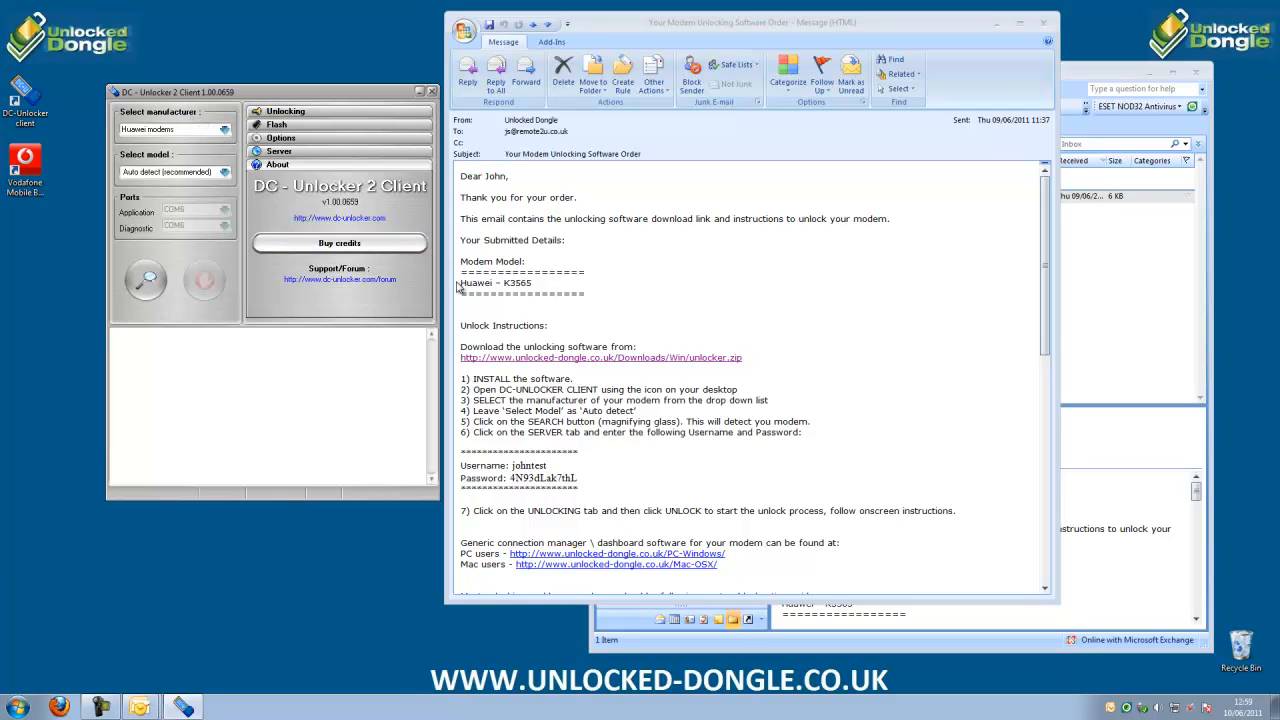
{"action": "left_click_drag", "start_coordinate": [460, 285], "coordinate": [494, 290]}
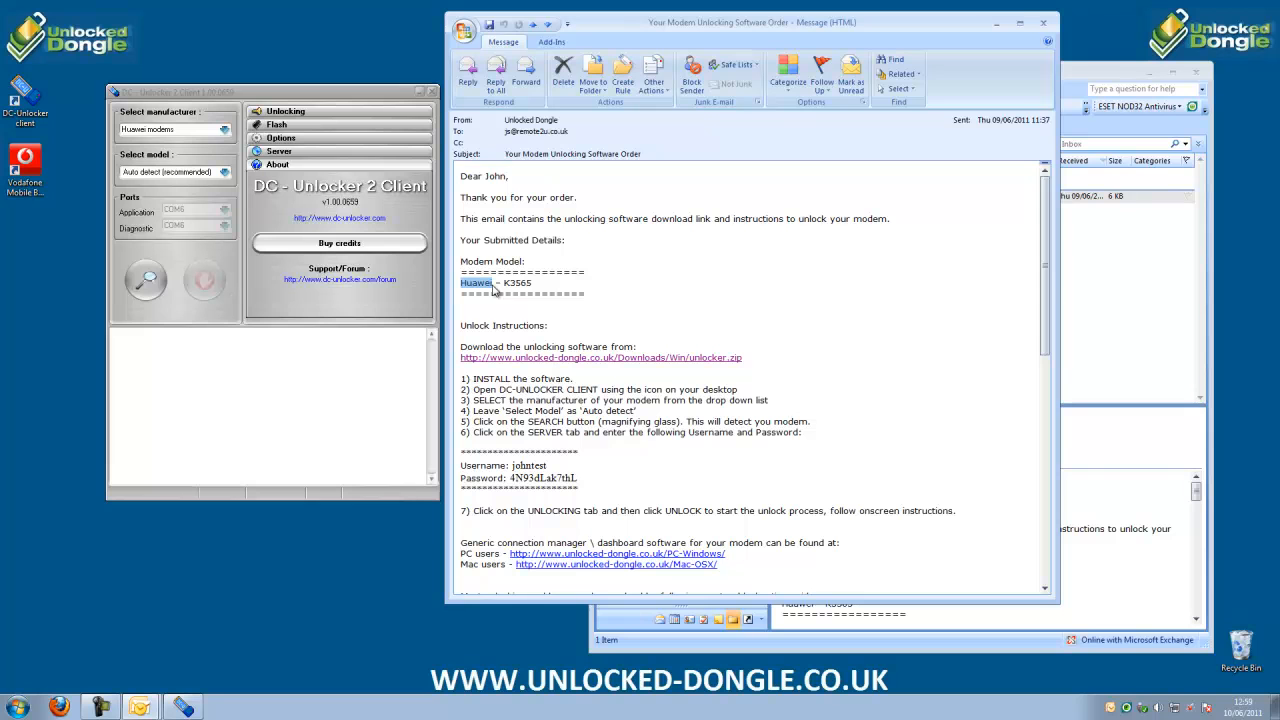
Set the manufacturer to ZTE modems and examine the modem detection note in the log.
{"action": "left_click", "coordinate": [226, 131]}
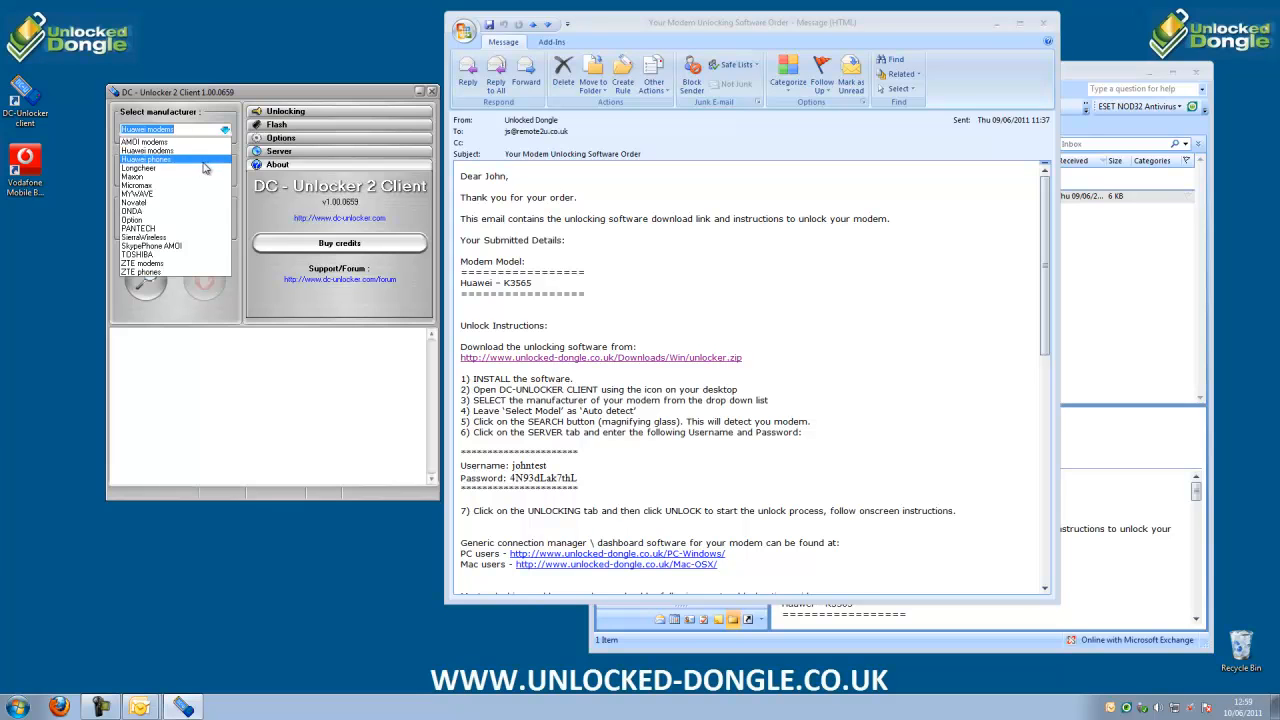
{"action": "left_click", "coordinate": [178, 264]}
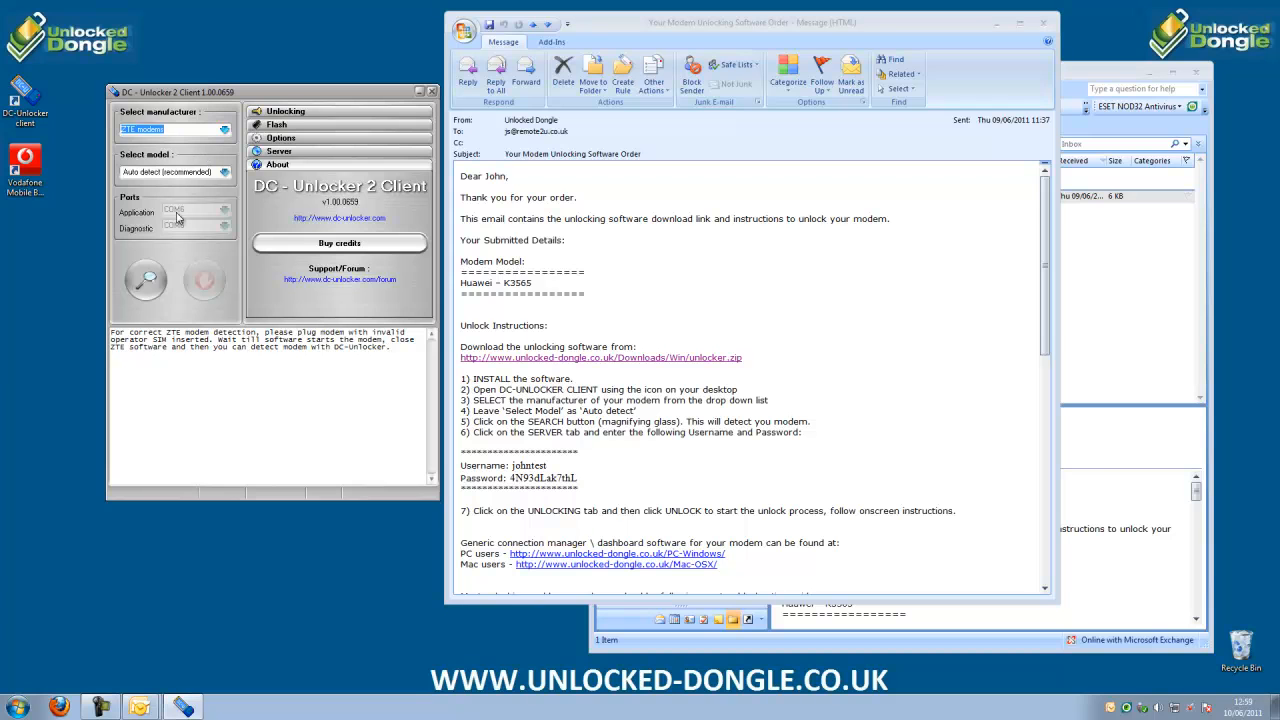
{"action": "double_click", "coordinate": [116, 332]}
{"action": "left_click_drag", "start_coordinate": [116, 332], "coordinate": [407, 351]}
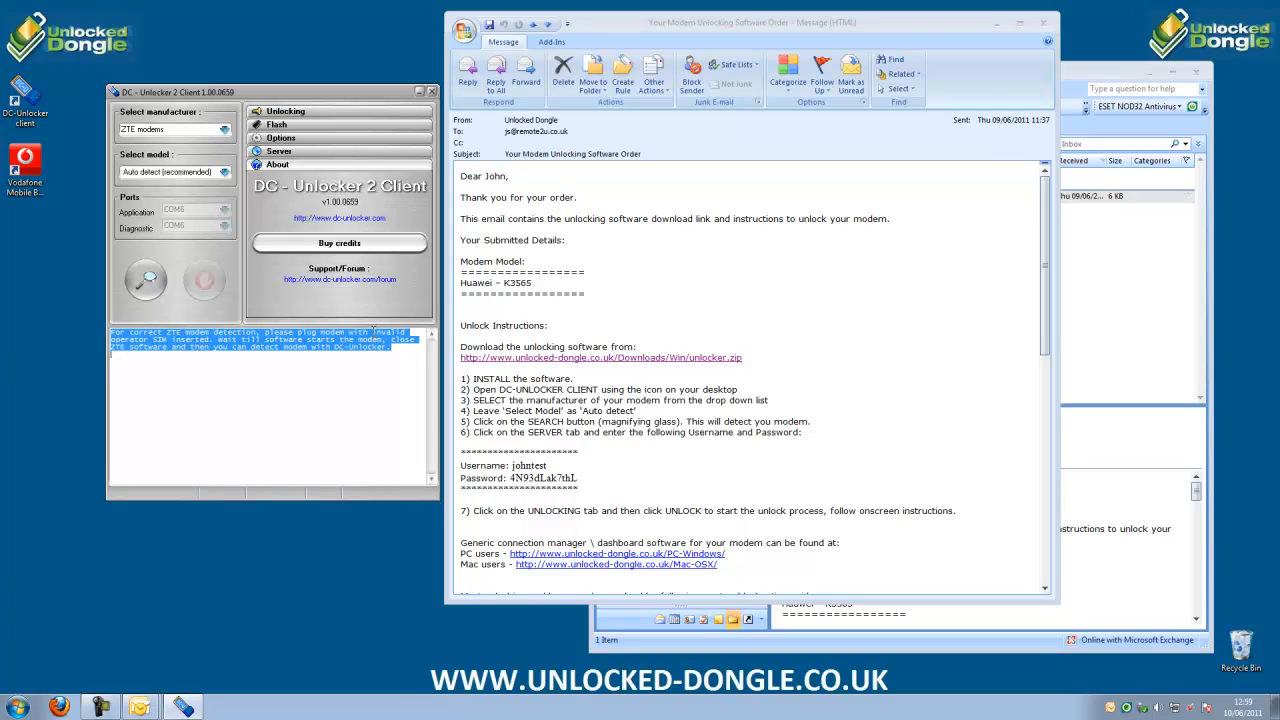
{"action": "left_click", "coordinate": [374, 332]}
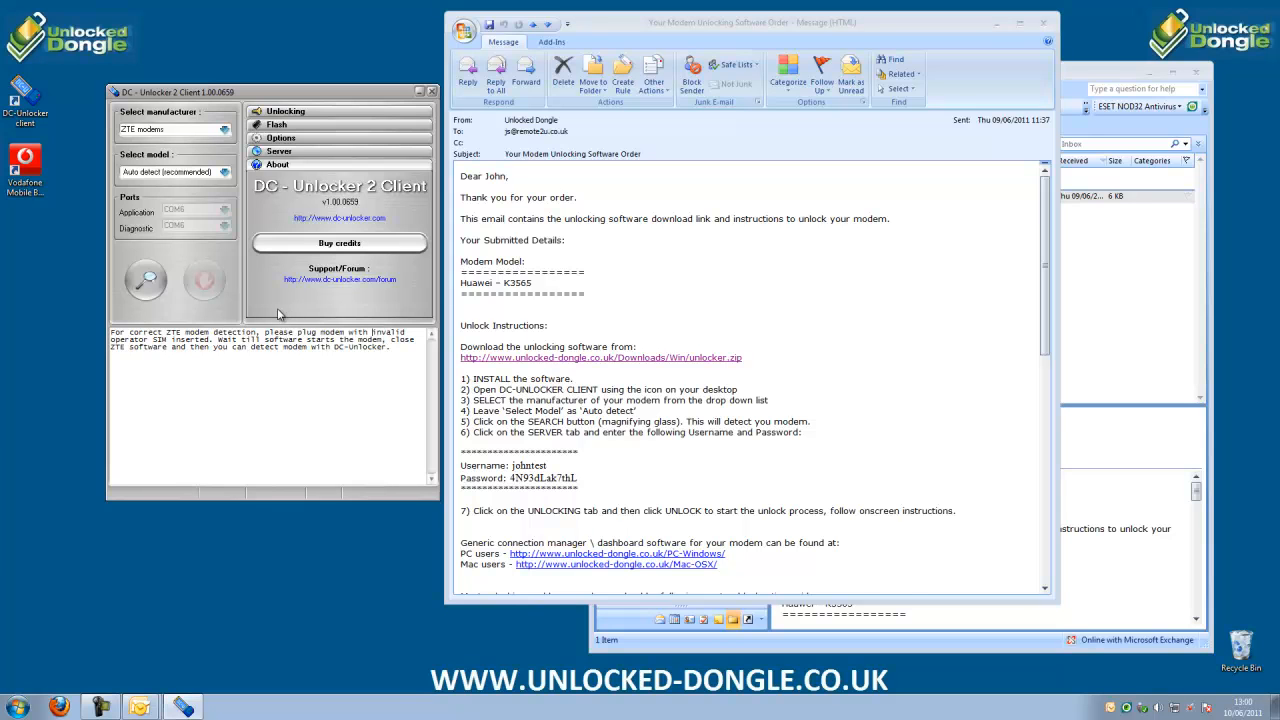
Set the manufacturer to Huawei modems, detect the connected modem with Auto detect (recommended) and highlight its model in the log.
{"action": "left_click", "coordinate": [224, 130]}
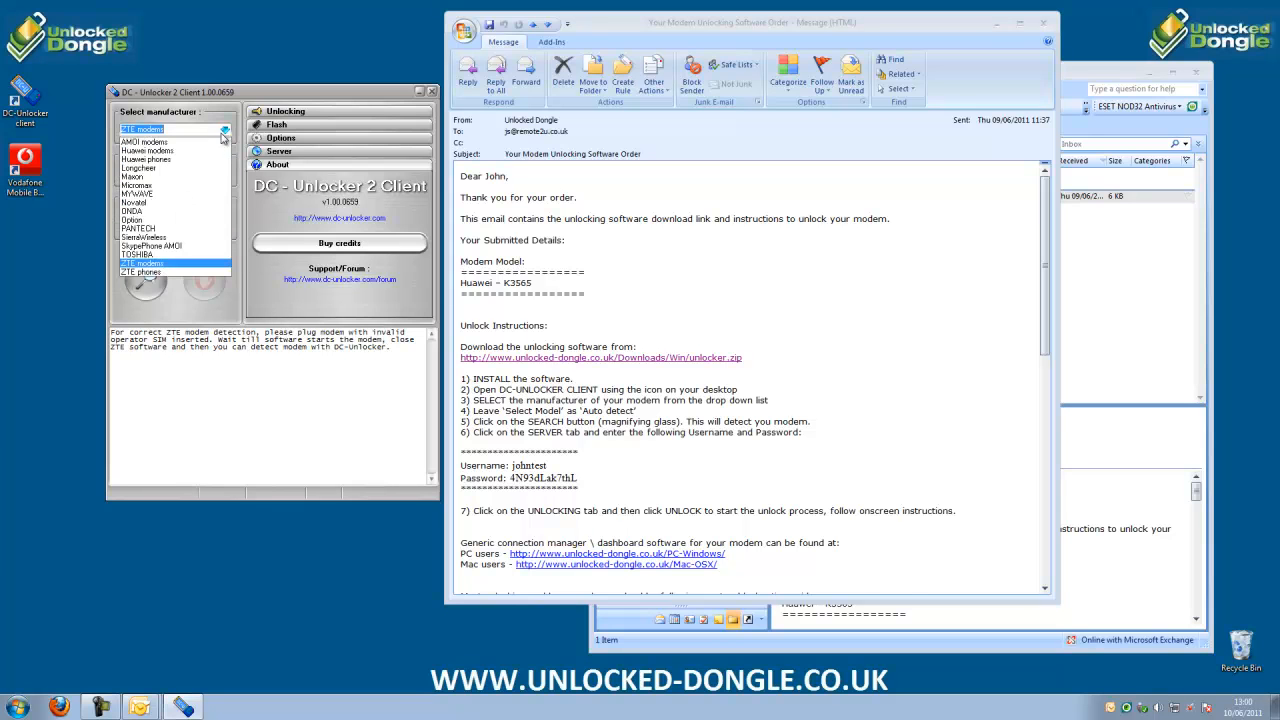
{"action": "left_click", "coordinate": [198, 151]}
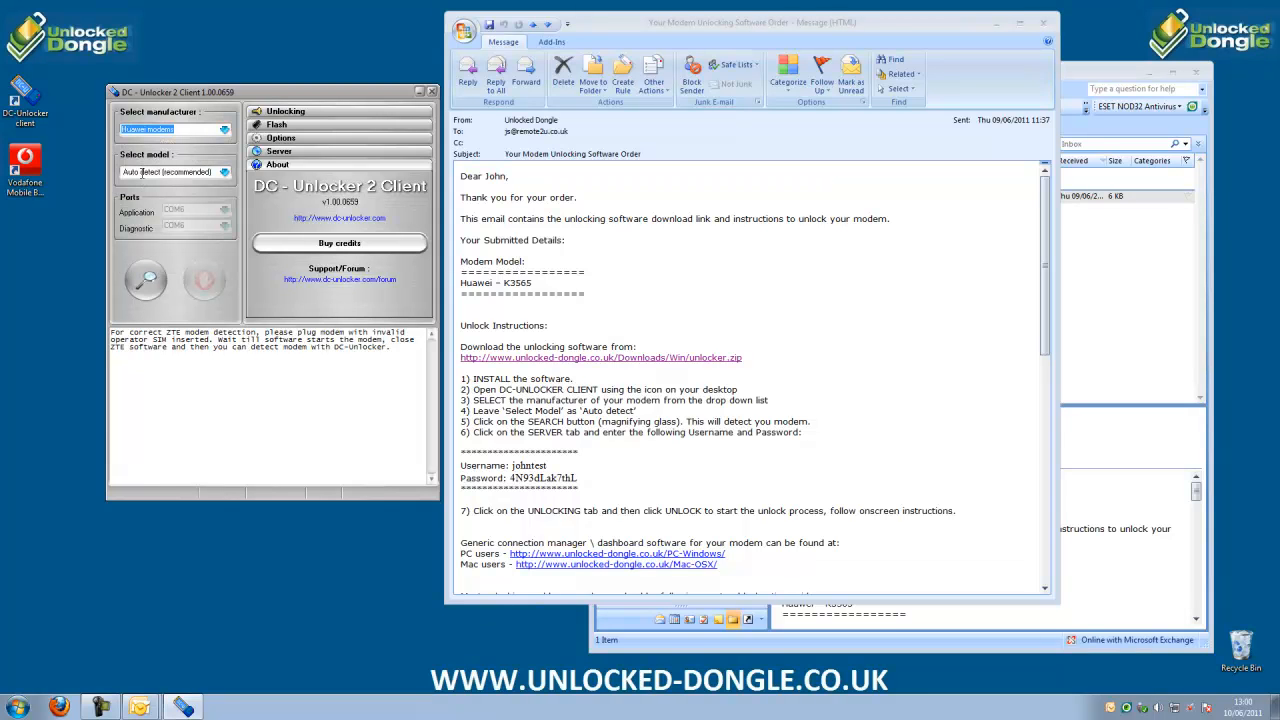
{"action": "left_click", "coordinate": [145, 282]}
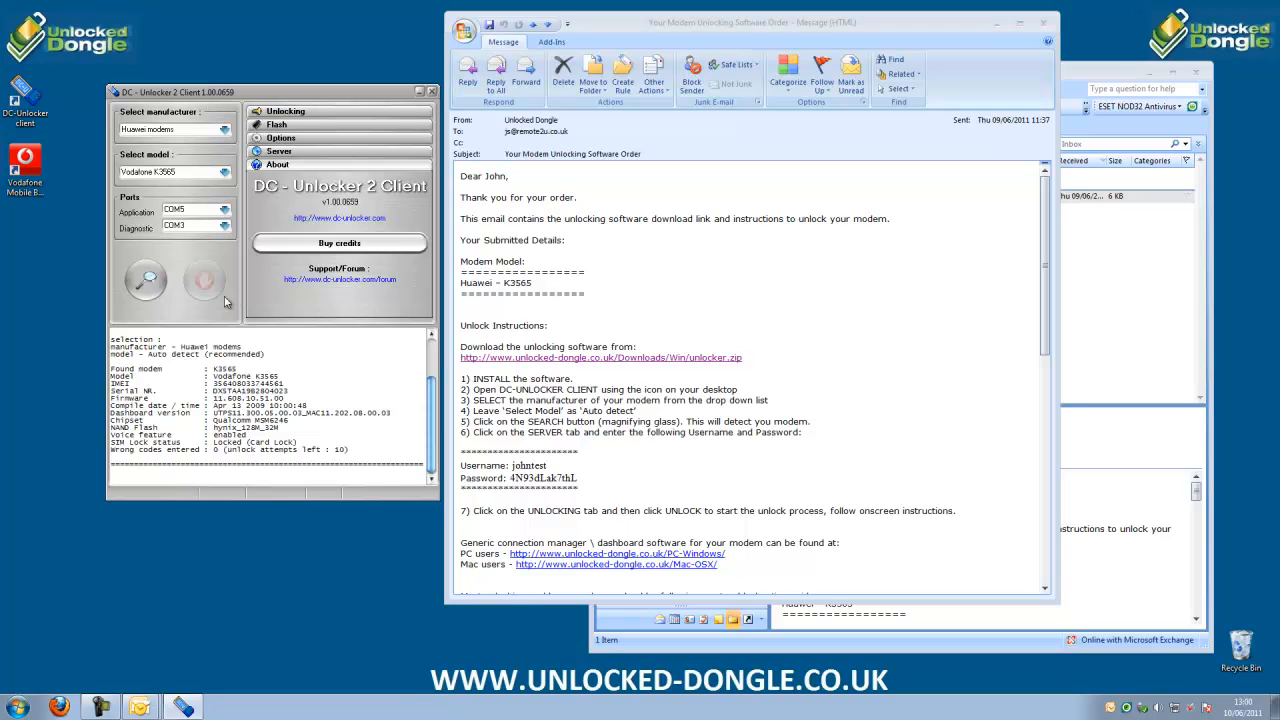
{"action": "left_click_drag", "start_coordinate": [217, 376], "coordinate": [278, 377]}
Open the Server login options and copy the username from the order email into the user name field.
{"action": "left_click", "coordinate": [281, 152]}
{"action": "left_click_drag", "start_coordinate": [546, 466], "coordinate": [518, 470]}
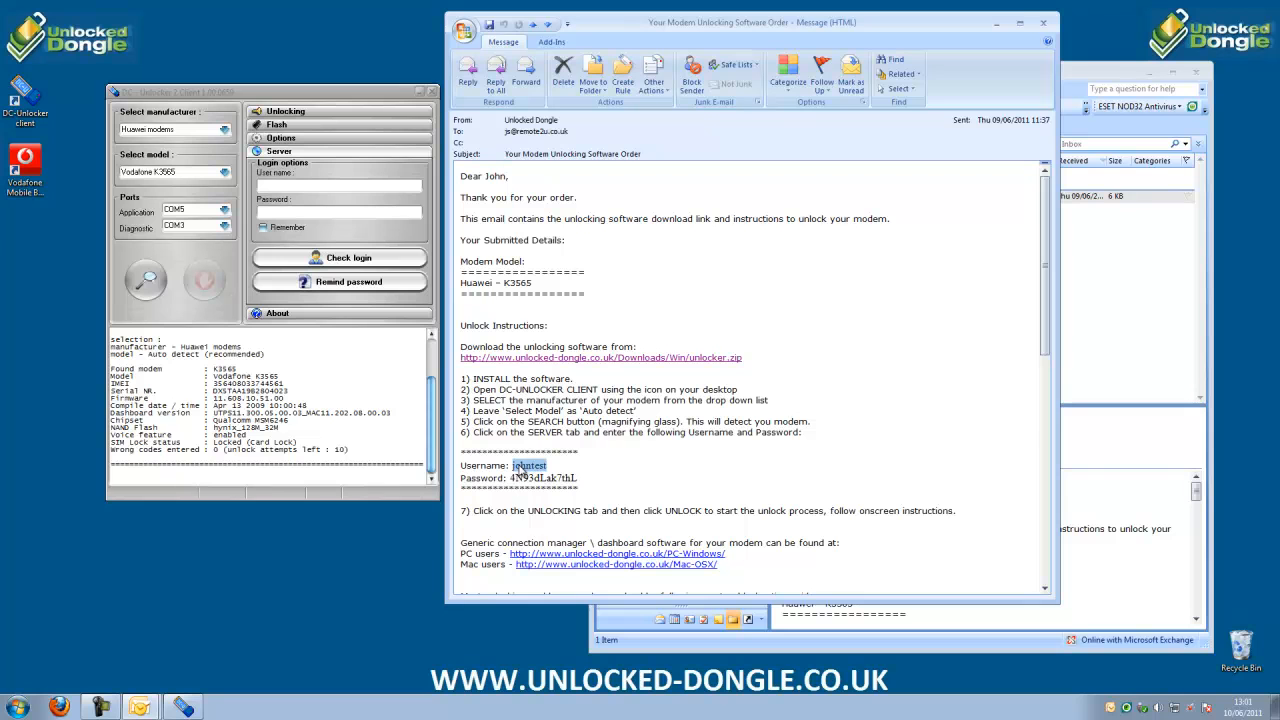
{"action": "right_click", "coordinate": [518, 470]}
{"action": "left_click", "coordinate": [552, 476]}
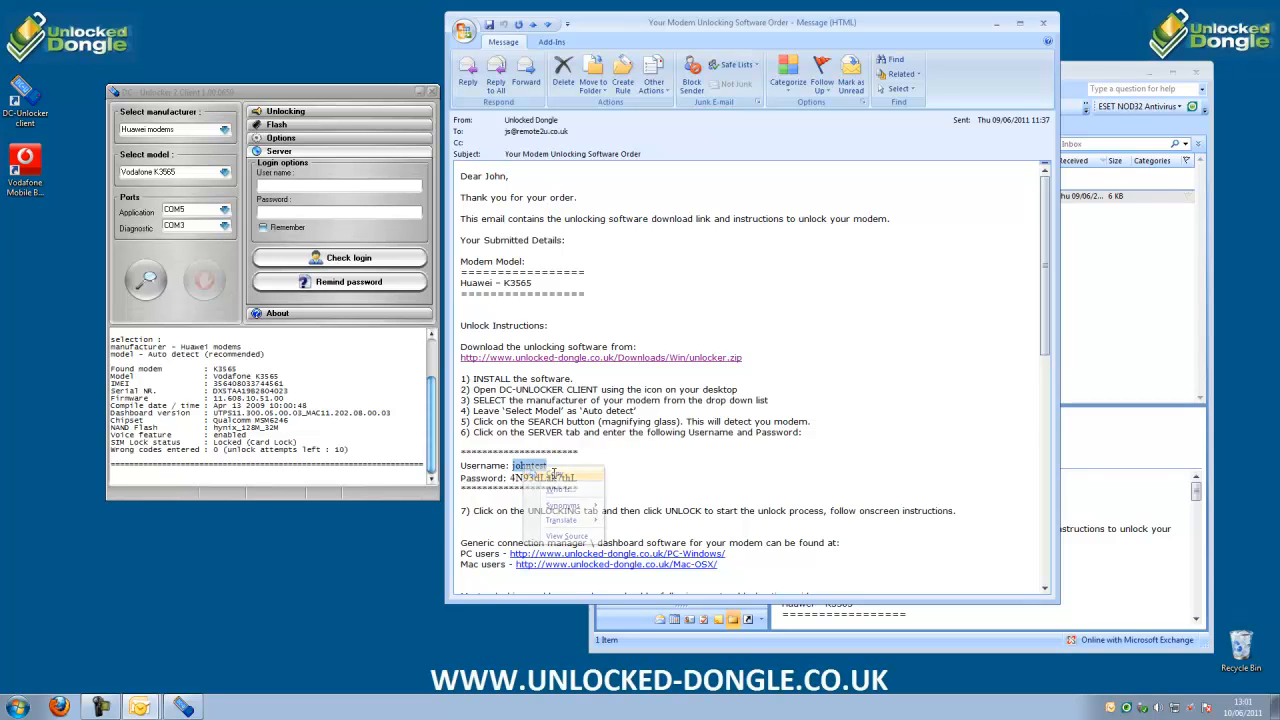
{"action": "left_click", "coordinate": [352, 185]}
{"action": "right_click", "coordinate": [352, 185]}
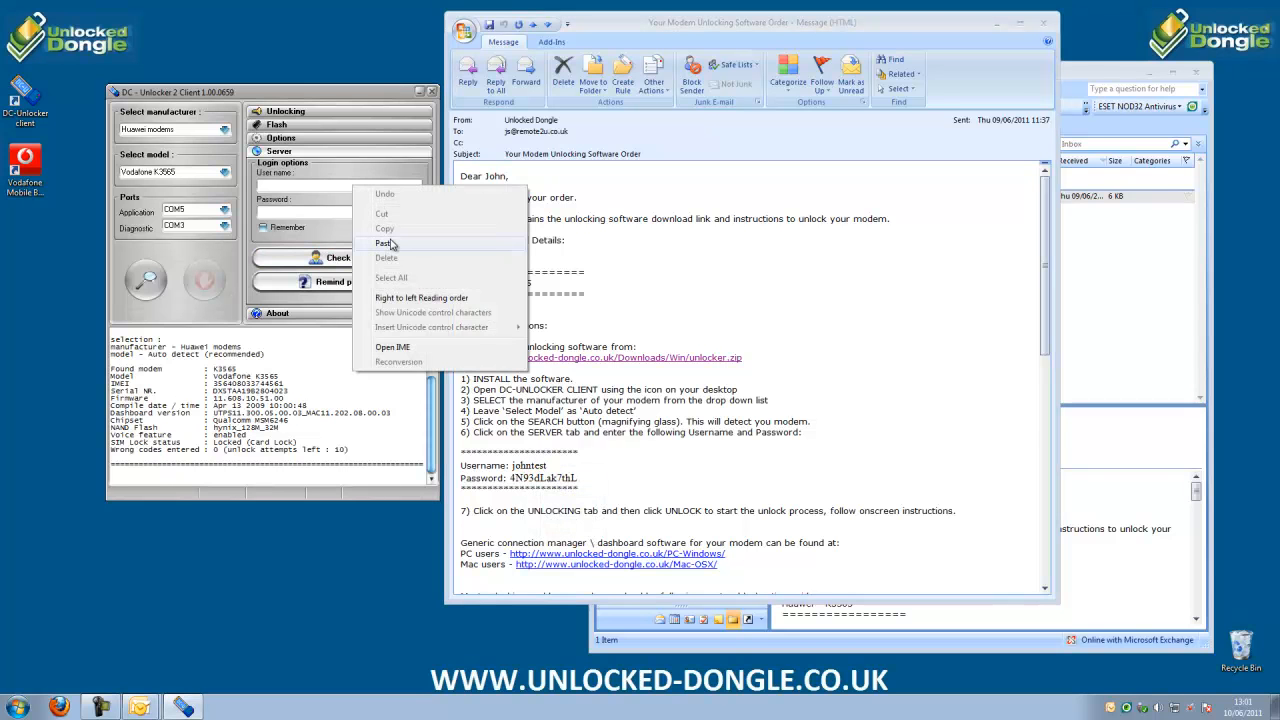
{"action": "left_click", "coordinate": [395, 245]}
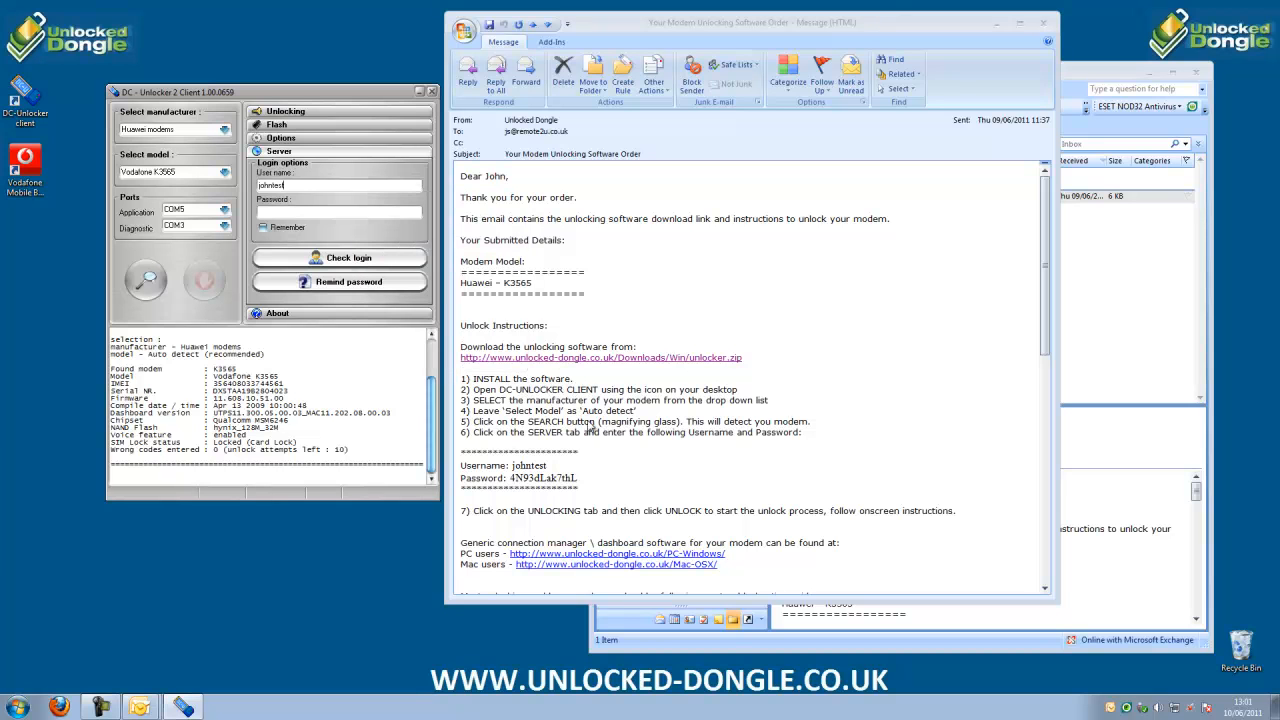
Copy the account password from the order email into the Server login's password field.
{"action": "left_click_drag", "start_coordinate": [584, 483], "coordinate": [510, 483]}
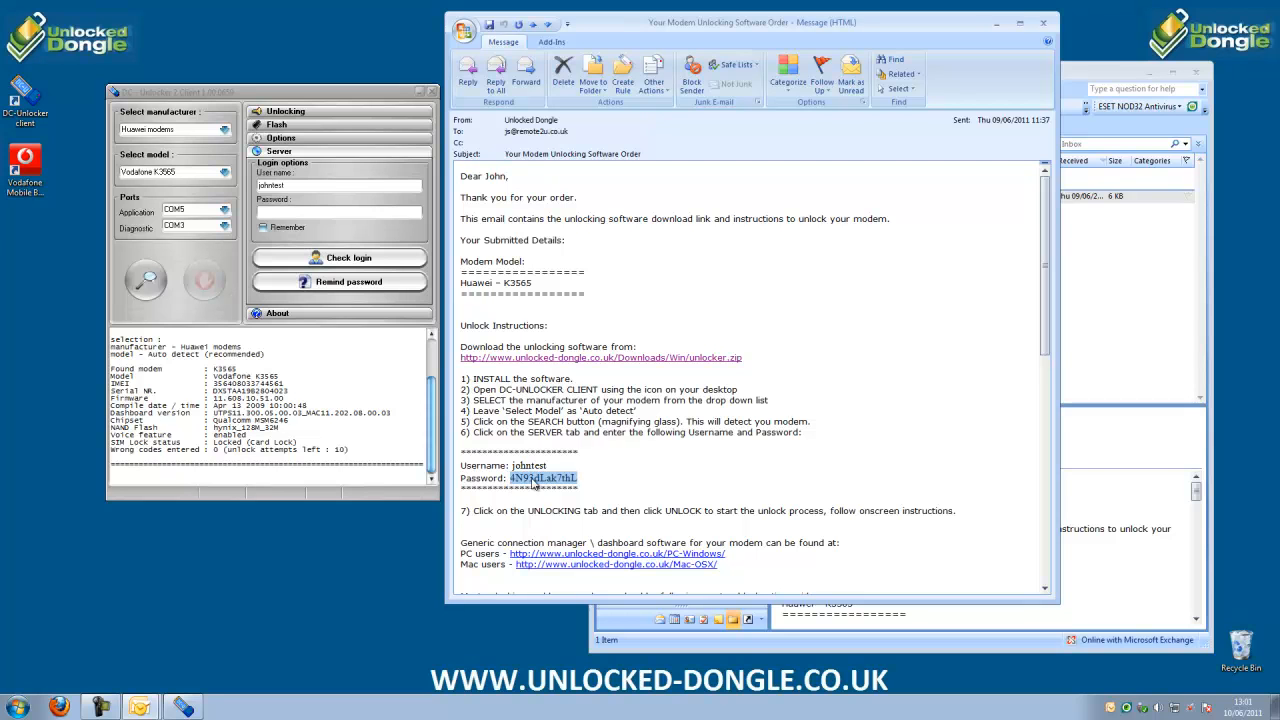
{"action": "right_click", "coordinate": [534, 481]}
{"action": "left_click", "coordinate": [568, 489]}
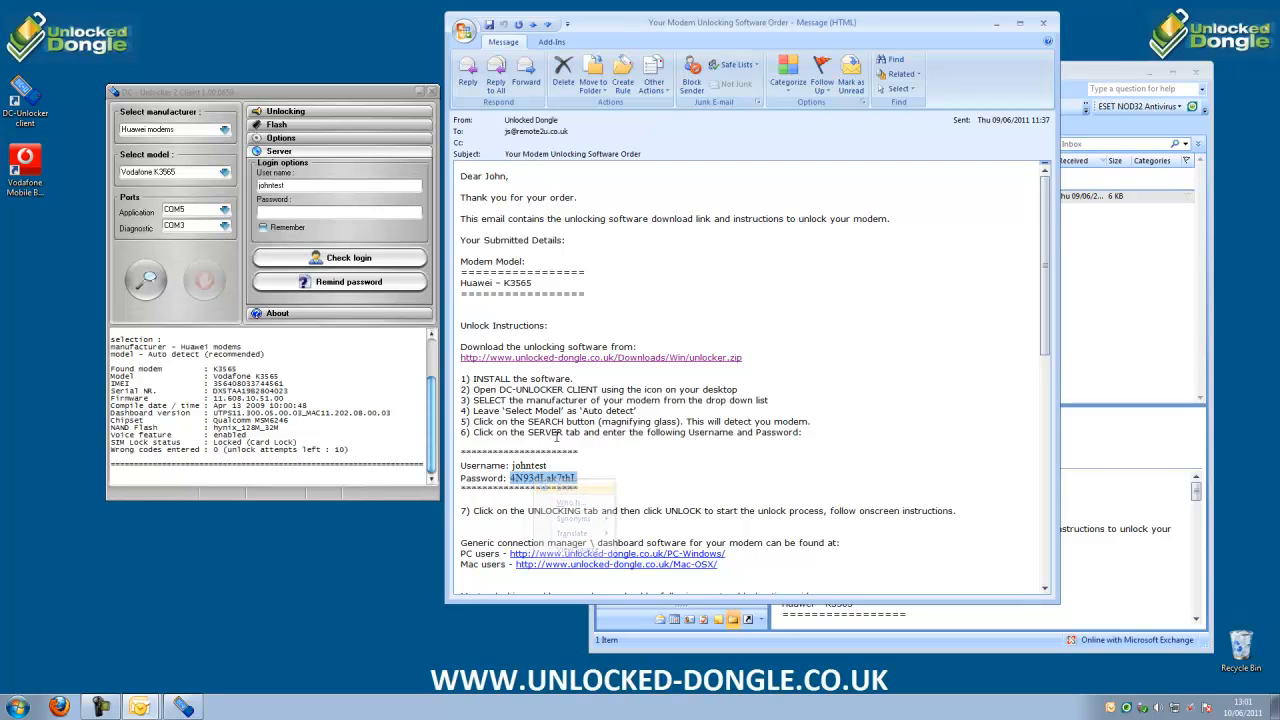
{"action": "left_click", "coordinate": [378, 210]}
{"action": "right_click", "coordinate": [377, 212]}
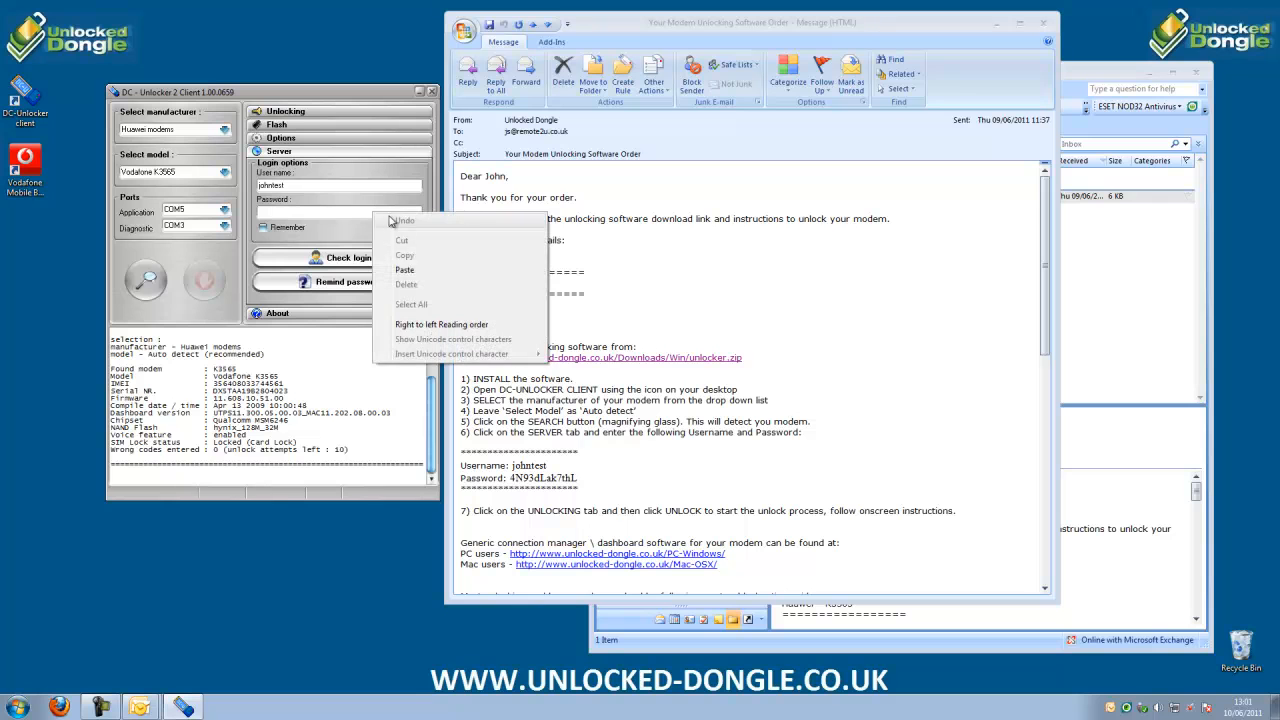
{"action": "left_click", "coordinate": [405, 271]}
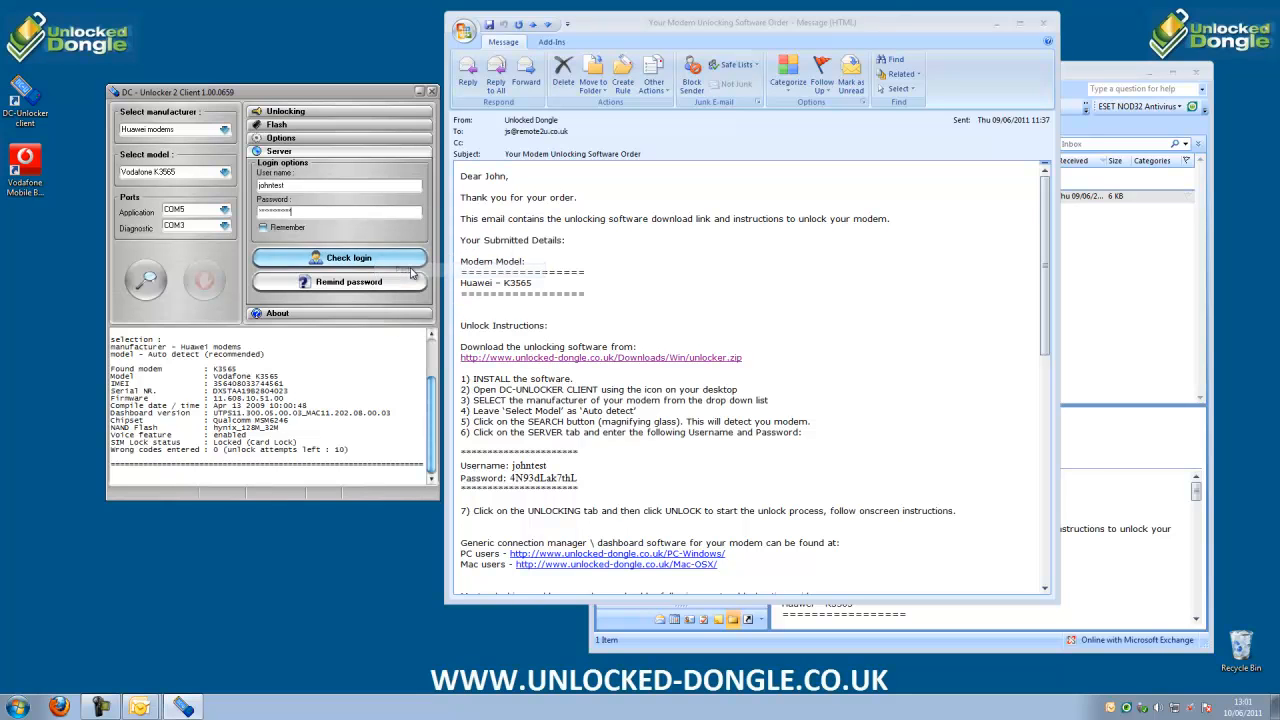
Run the modem unlocking job with the unlock type "Read Unlock code and auto enter to modem".
{"action": "left_click", "coordinate": [304, 111]}
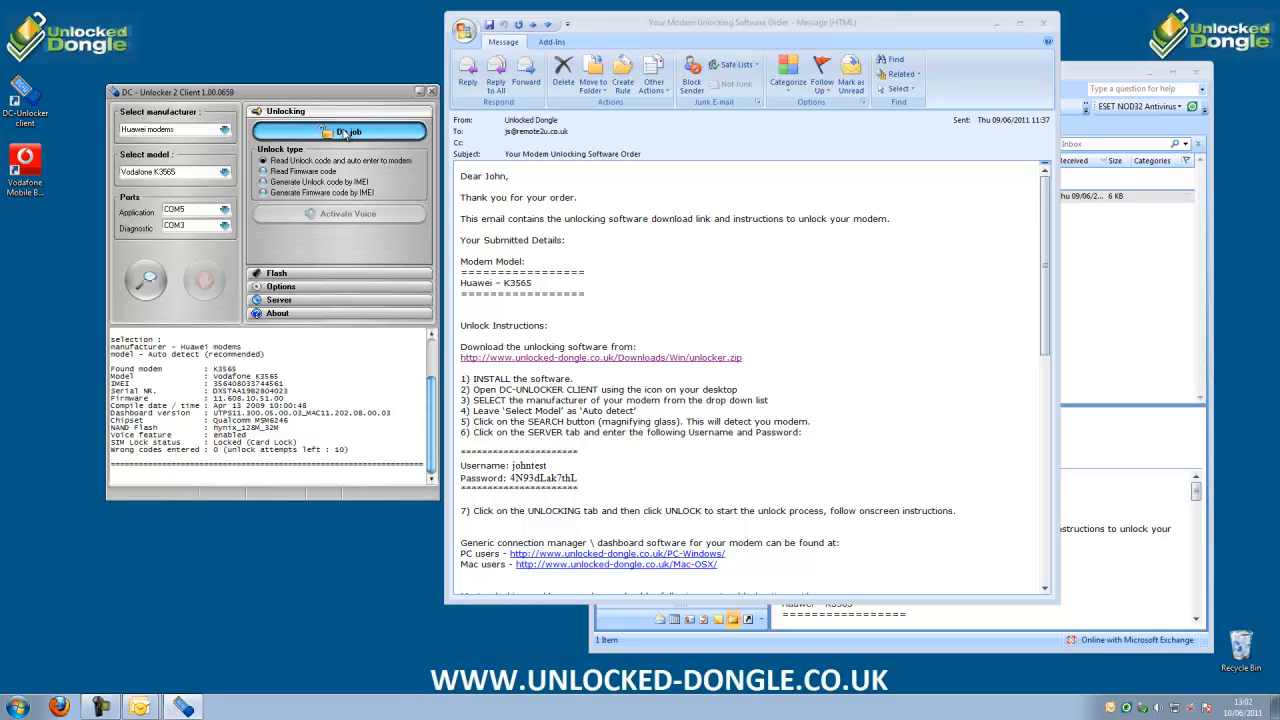
{"action": "left_click", "coordinate": [345, 133]}
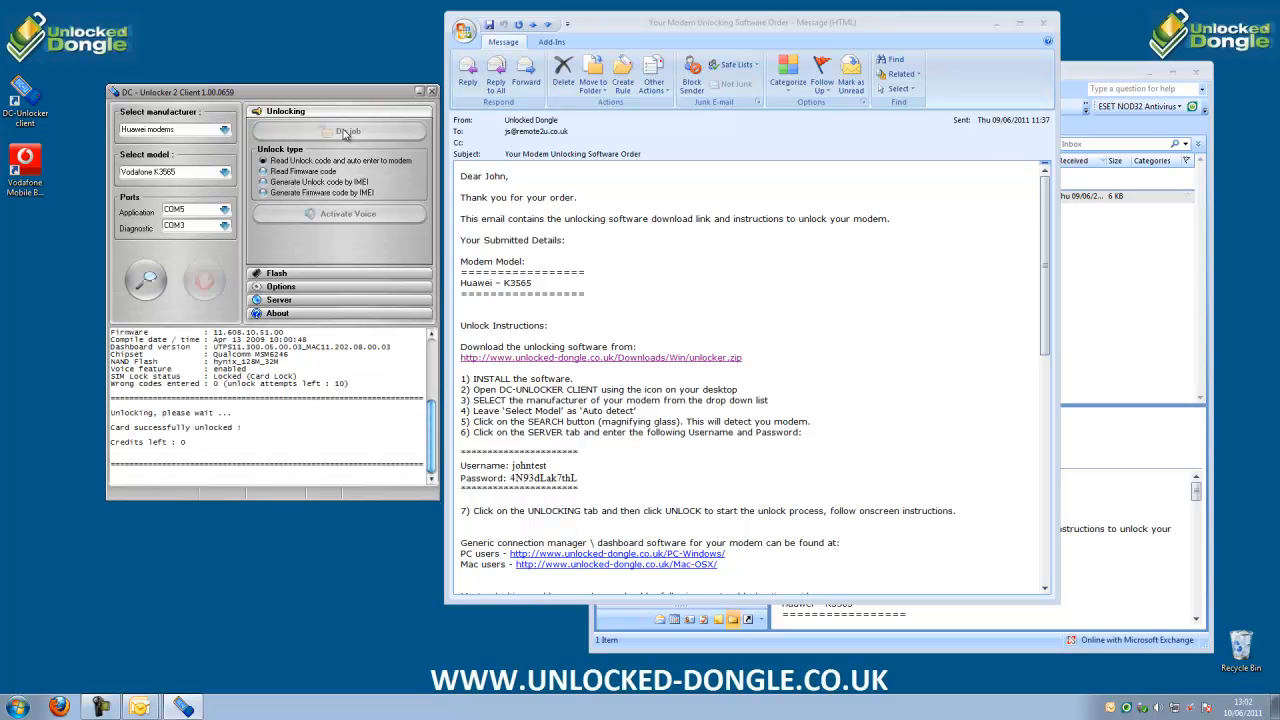
Highlight the unlock result line in the client's log to read it, and clear the selection.
{"action": "left_click_drag", "start_coordinate": [248, 427], "coordinate": [107, 428]}
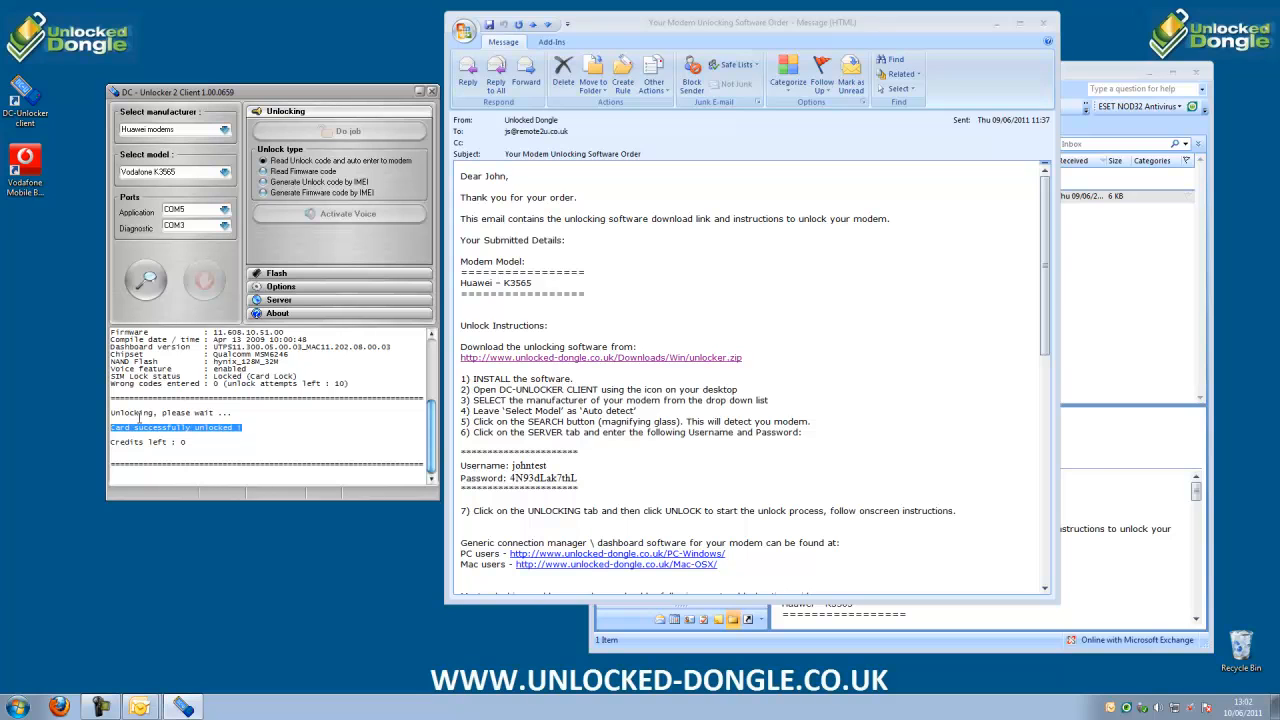
{"action": "left_click", "coordinate": [254, 425]}
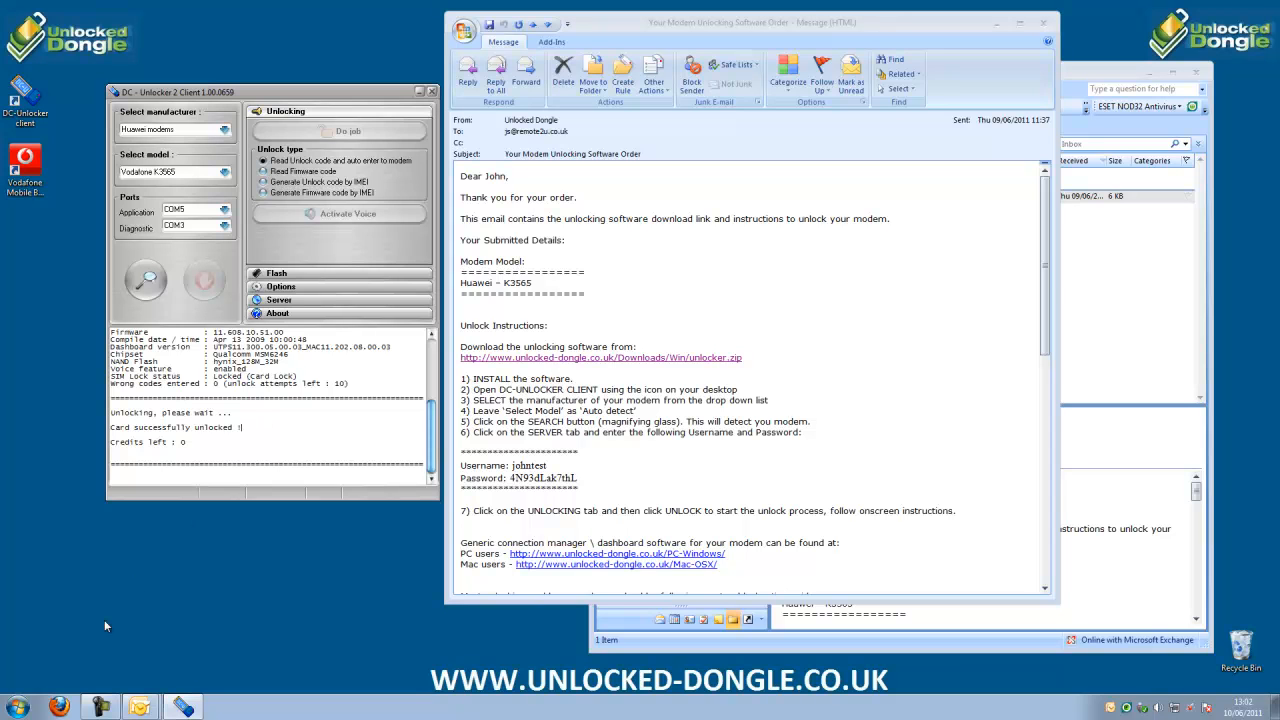
Switch to Firefox to view the Google UK homepage and close the browser window.
{"action": "left_click", "coordinate": [60, 707]}
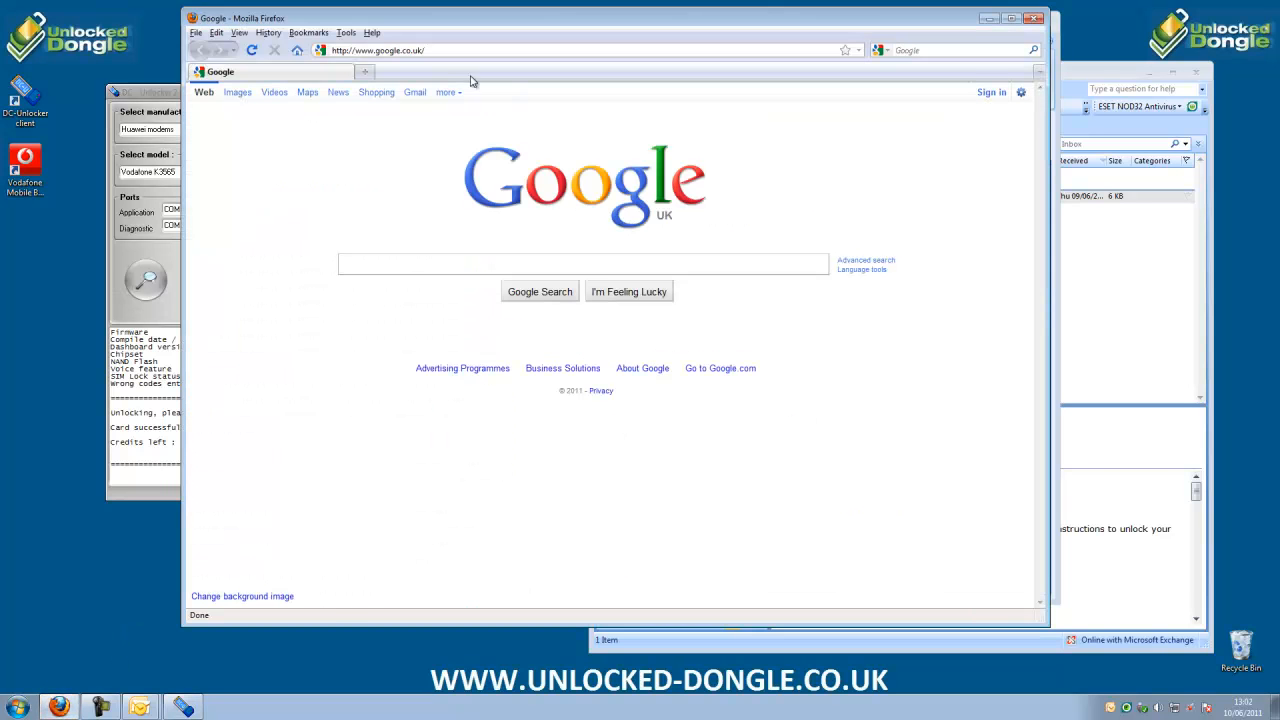
{"action": "left_click", "coordinate": [418, 92]}
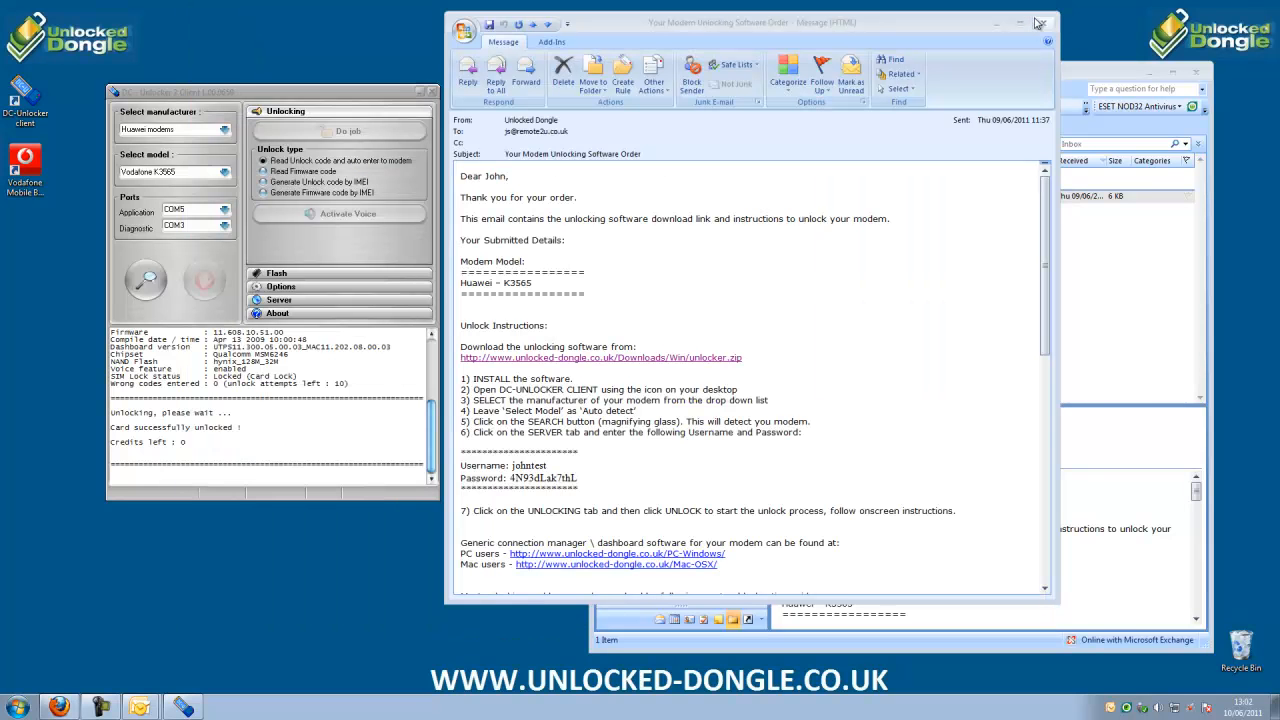
{"action": "left_click", "coordinate": [1037, 19]}
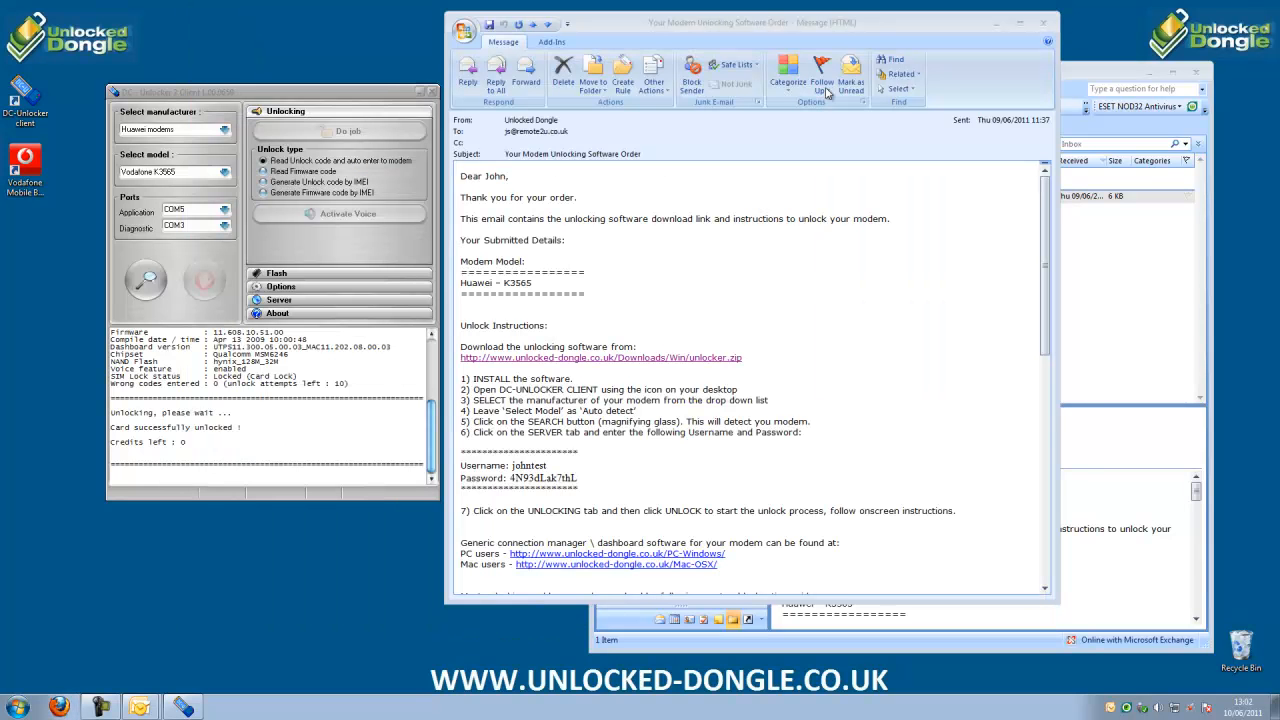
Close the DC-Unlocker client and highlight the words "Generic connection manager" above the dashboard software links in the order email.
{"action": "left_click", "coordinate": [431, 91]}
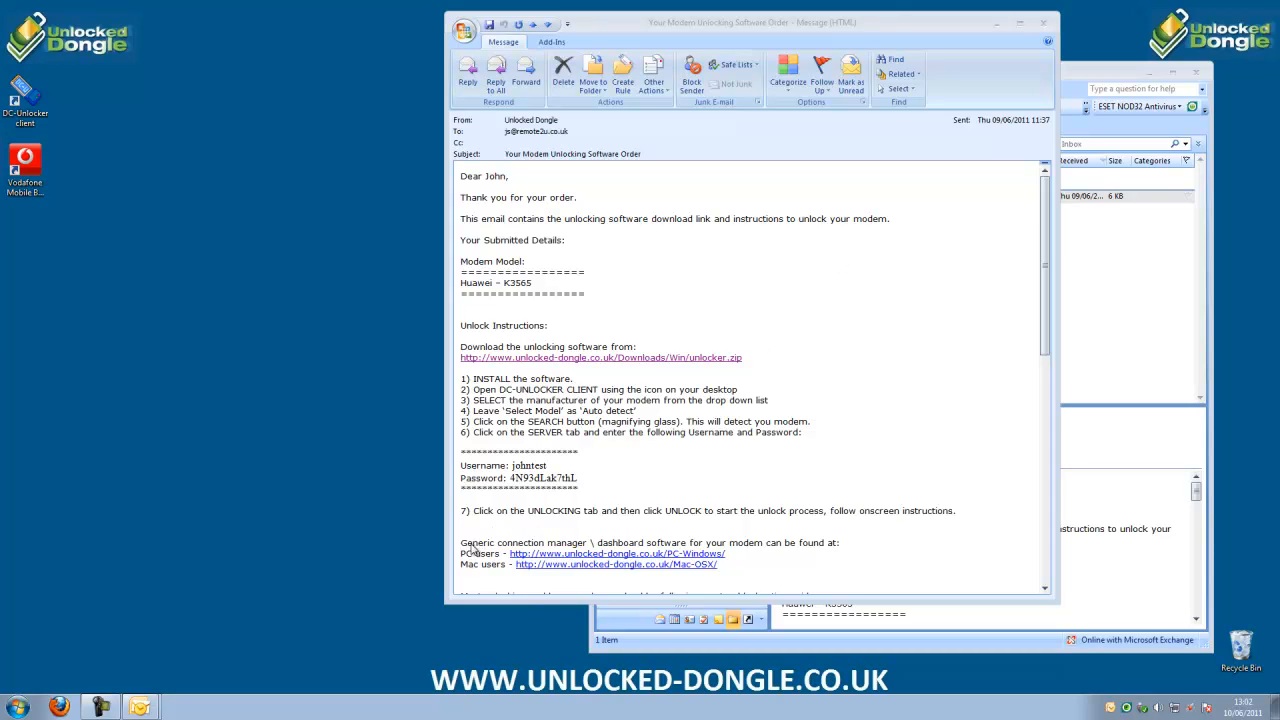
{"action": "left_click_drag", "start_coordinate": [461, 545], "coordinate": [574, 550]}
{"action": "scroll", "coordinate": [578, 517], "scroll_direction": "down", "scroll_amount": 2}
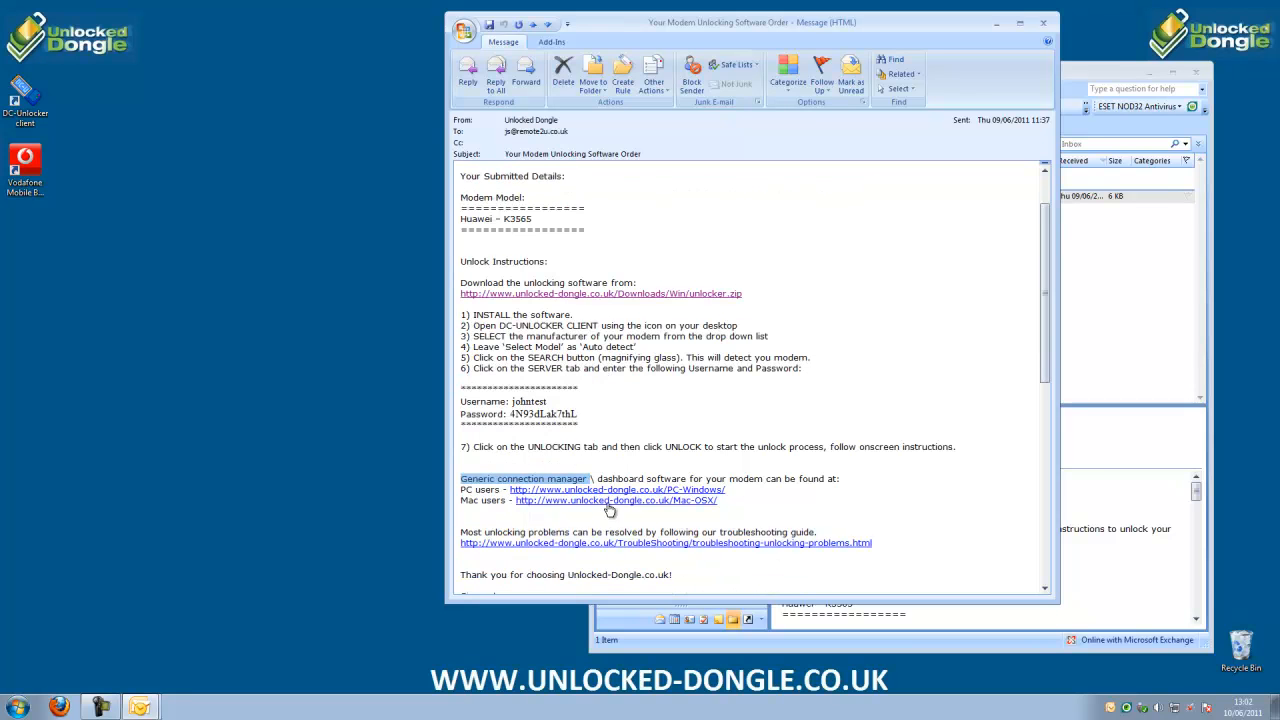